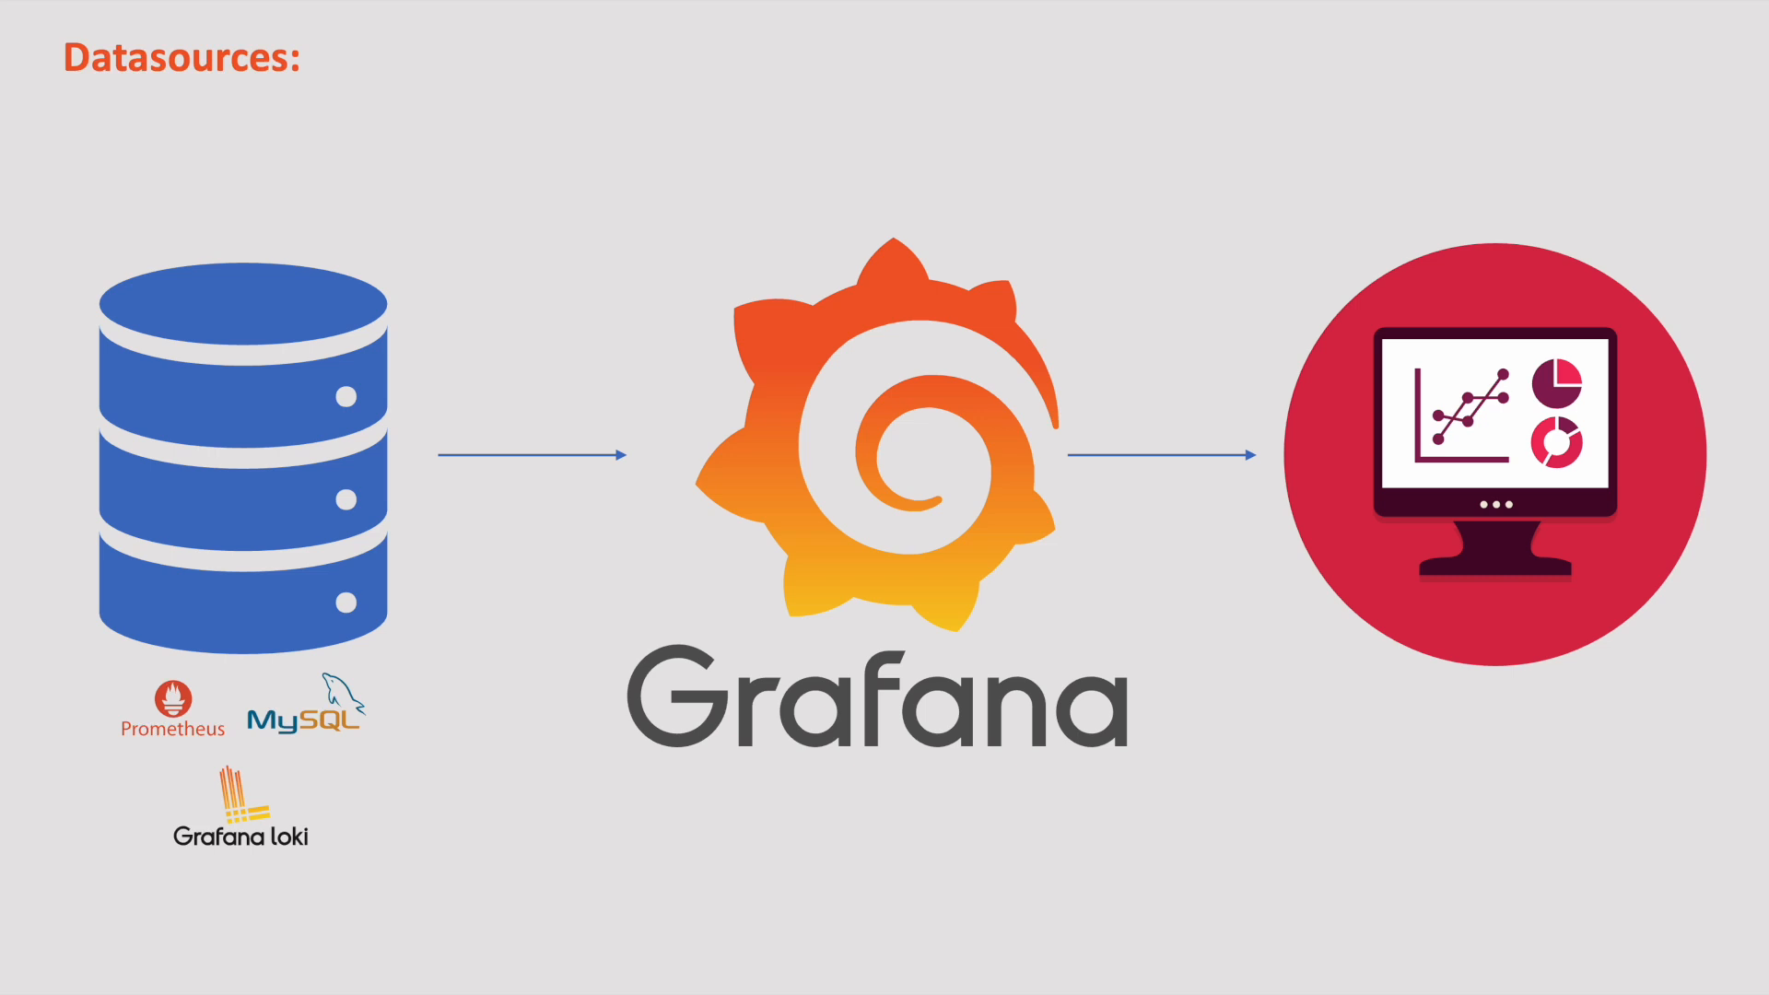
pyautogui.press('Right')
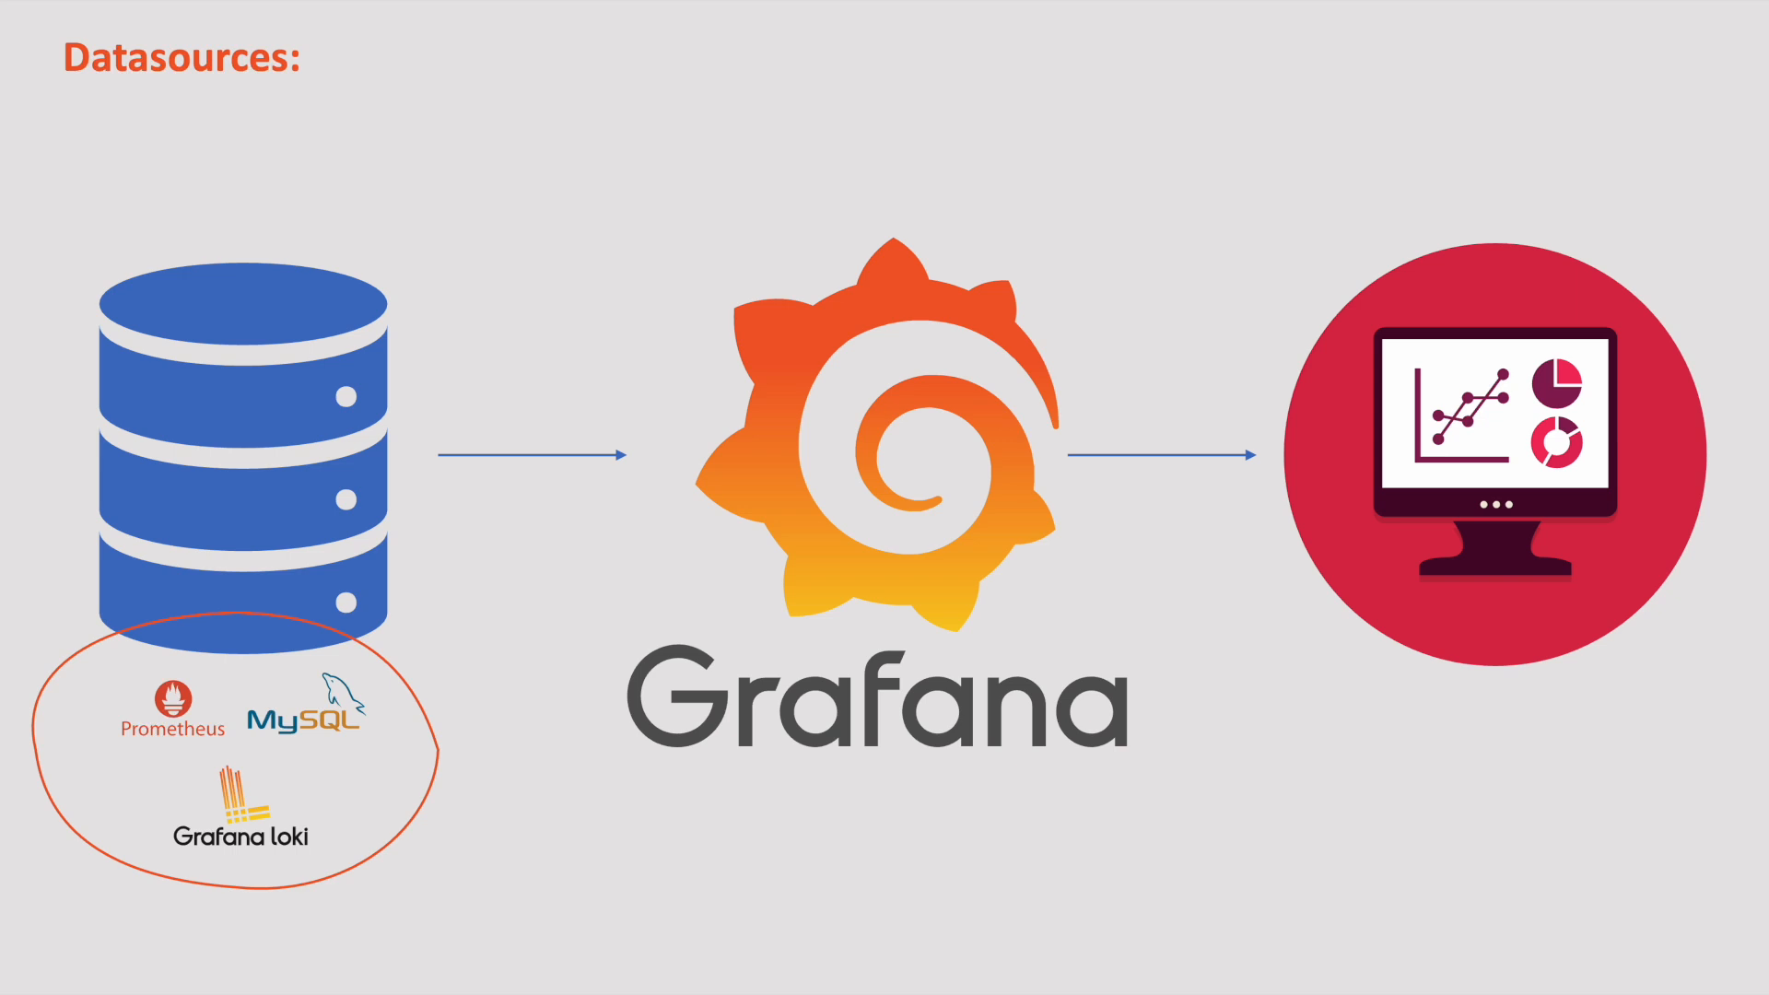
pyautogui.press('Right')
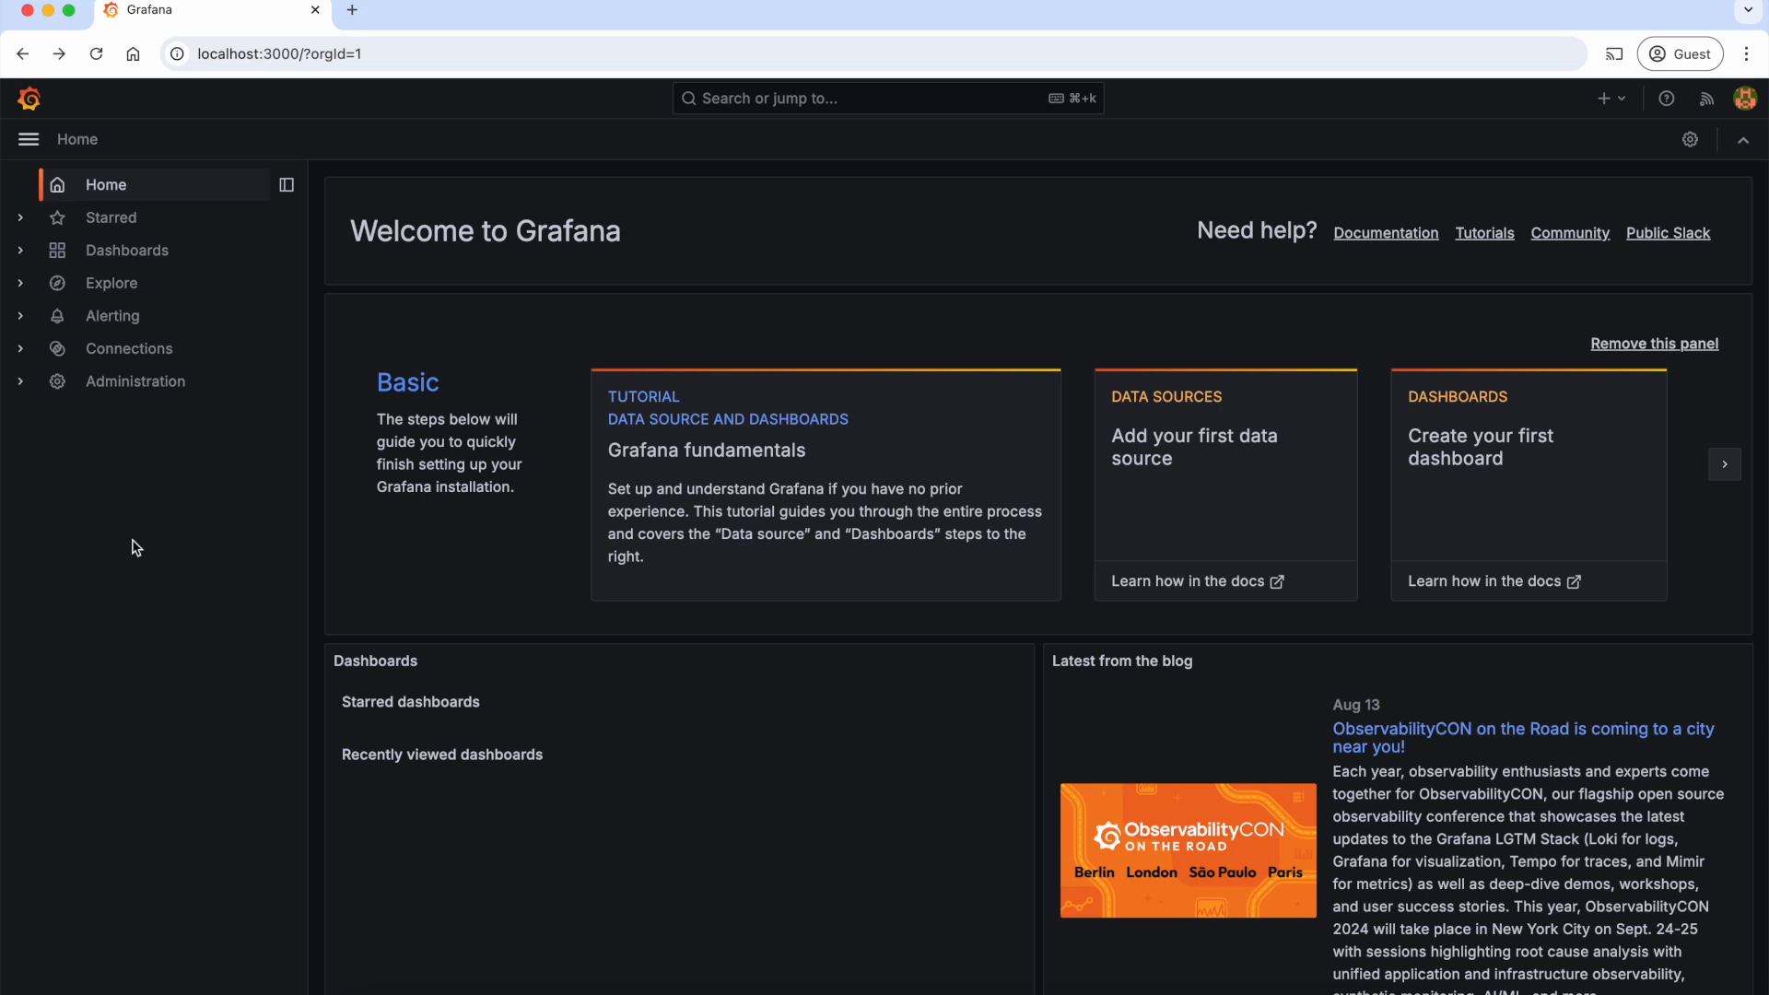
# Step: Open the page for adding a new connection and browse the list of available data sources
pyautogui.click(25, 352)
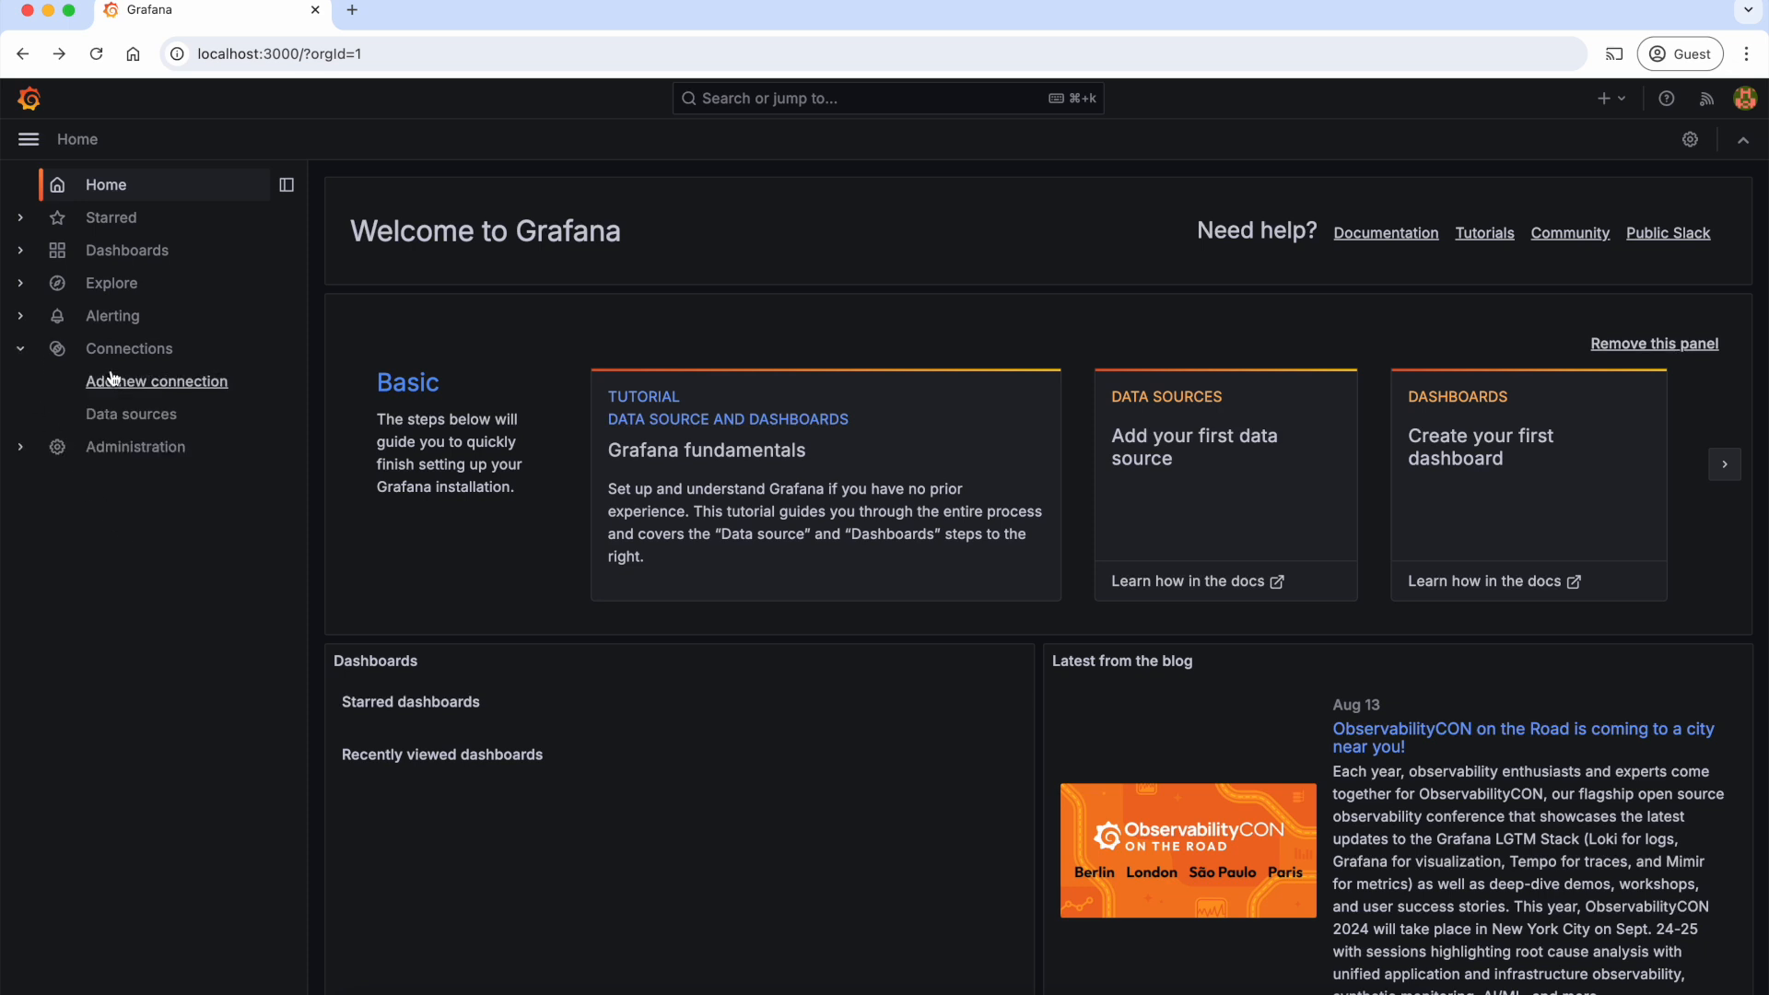
pyautogui.click(167, 392)
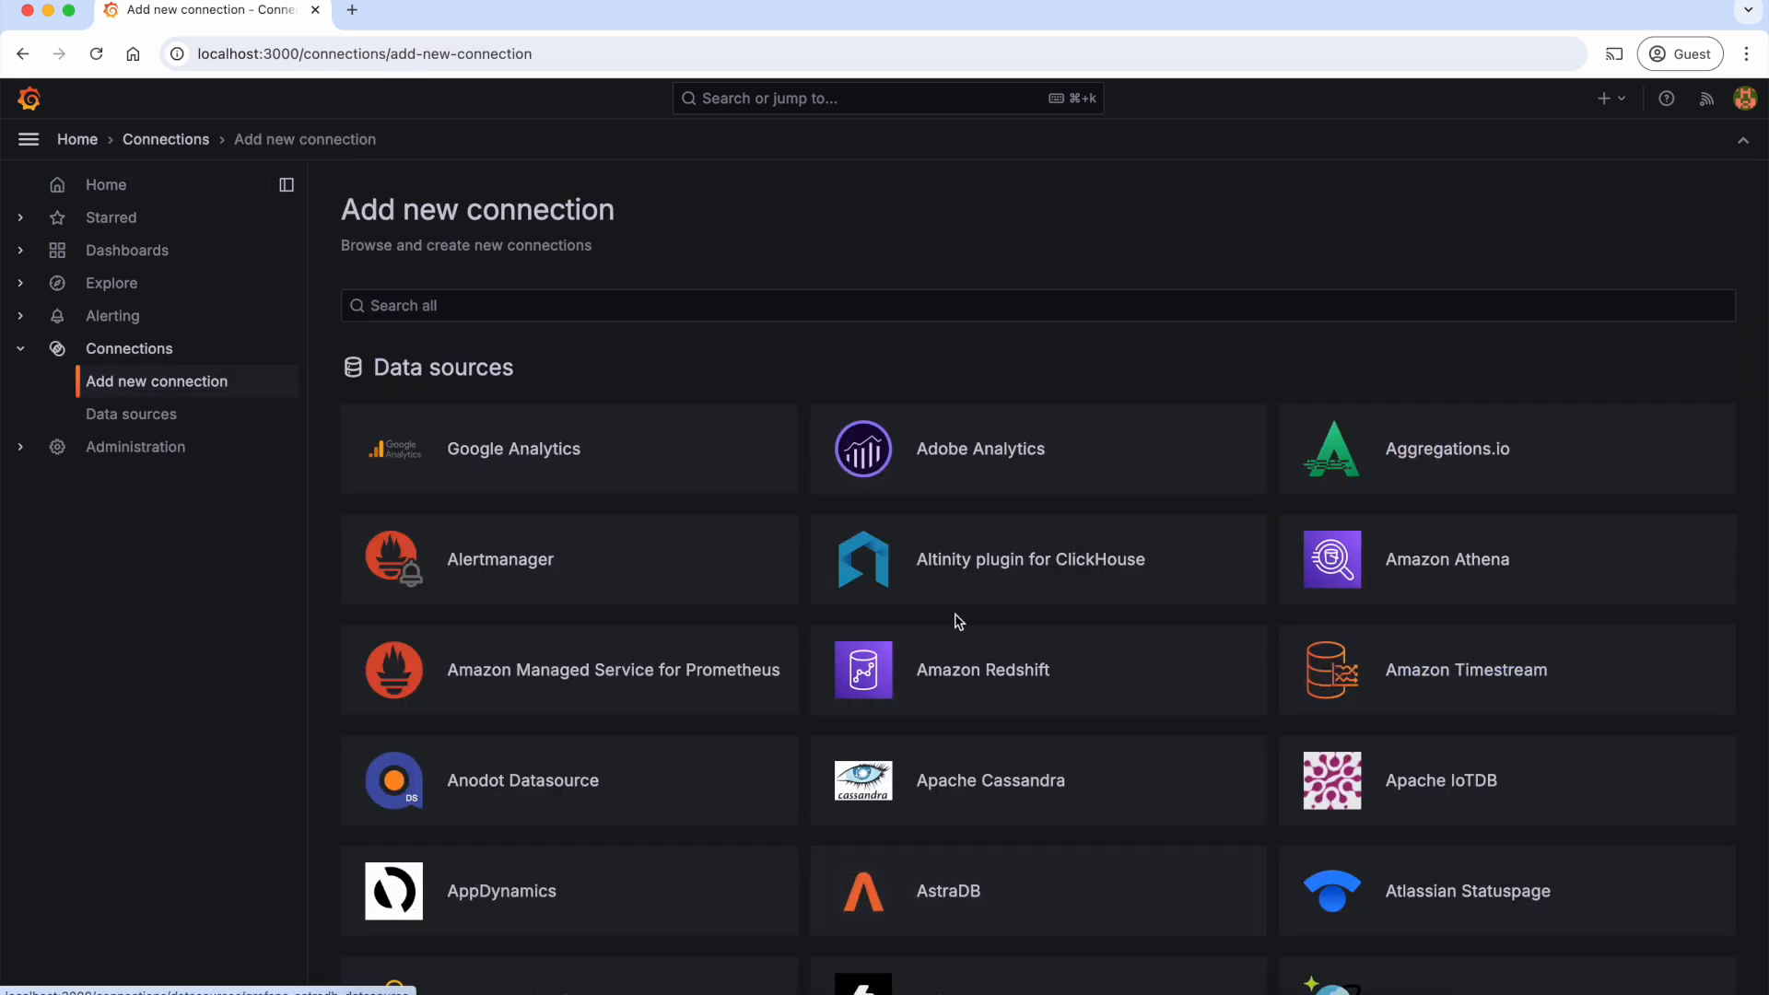
pyautogui.scroll(-6, 957, 623)
pyautogui.scroll(-5, 958, 622)
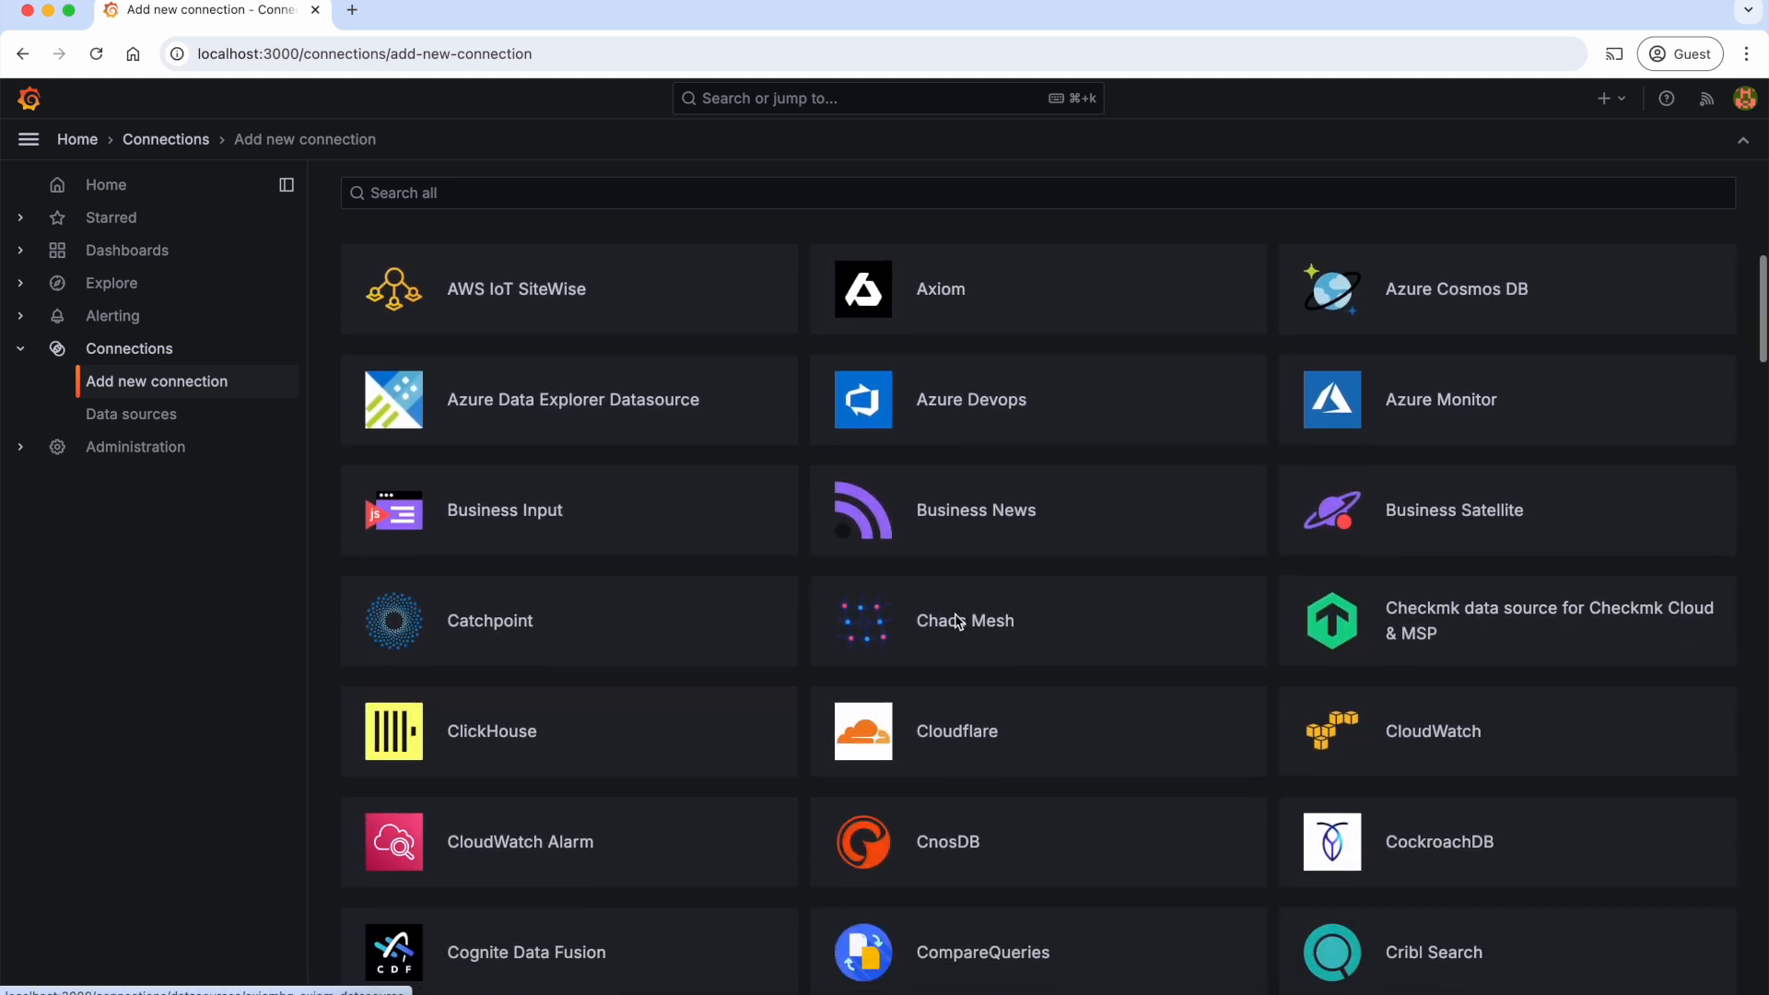
pyautogui.scroll(-6, 958, 622)
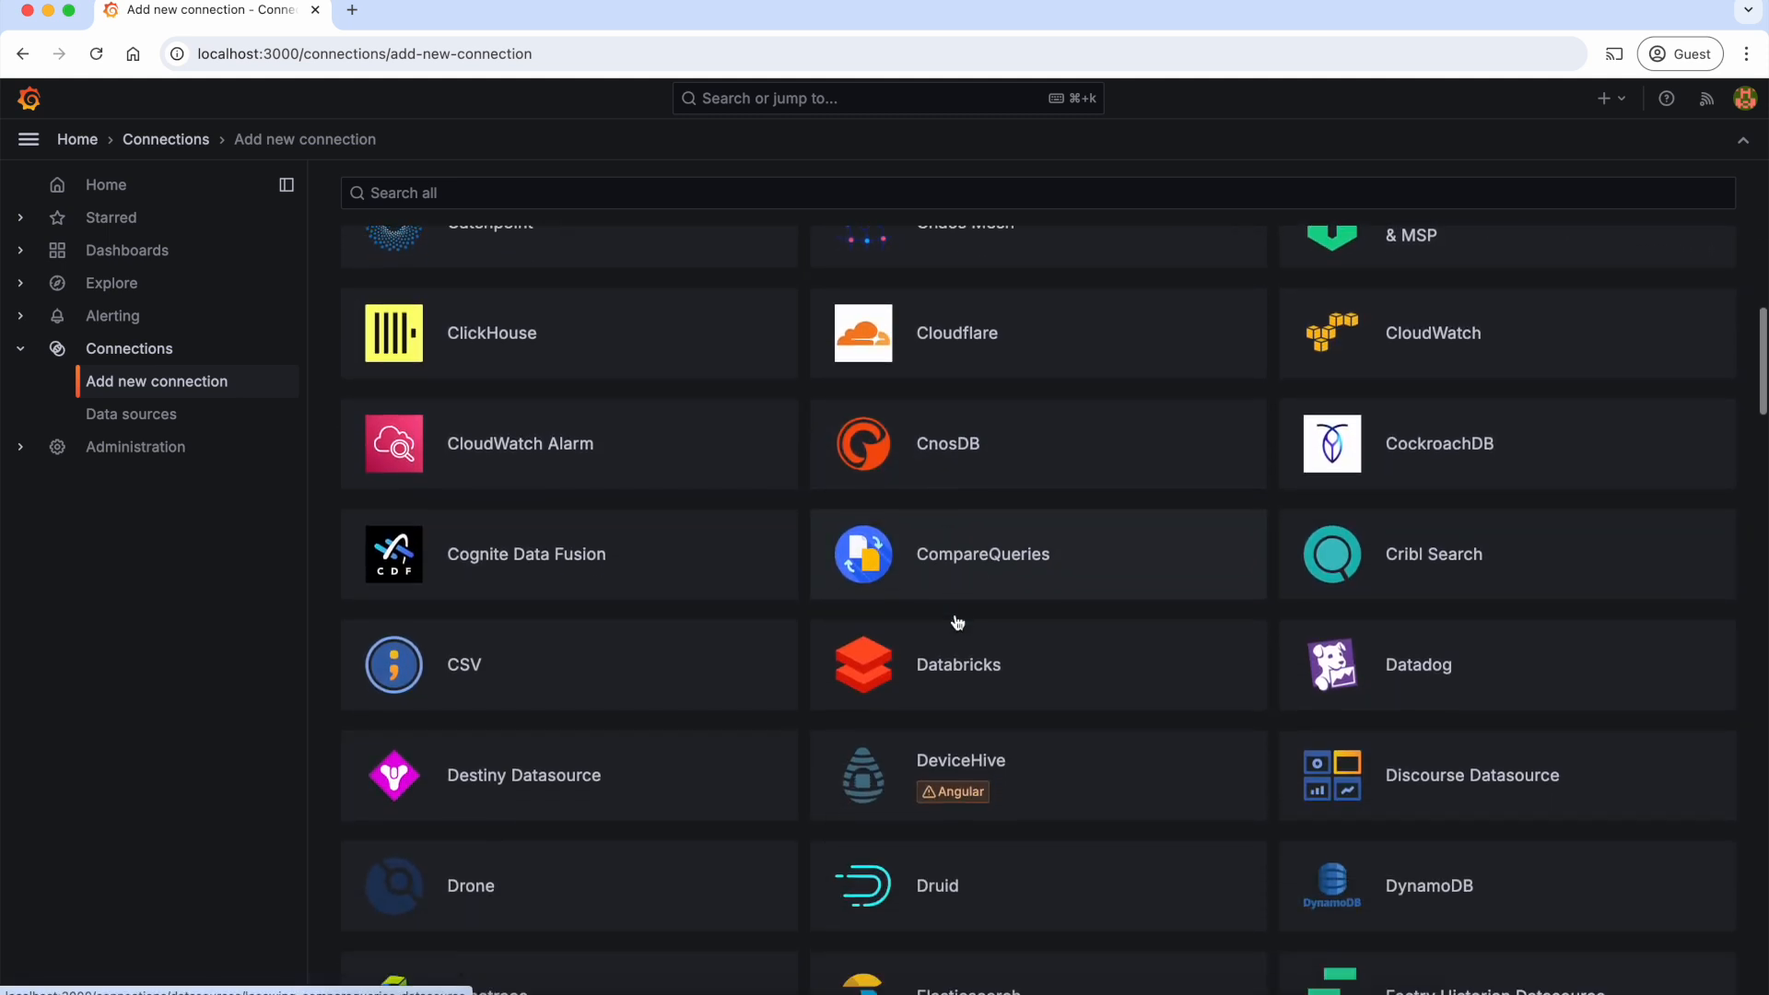
pyautogui.scroll(-6, 958, 623)
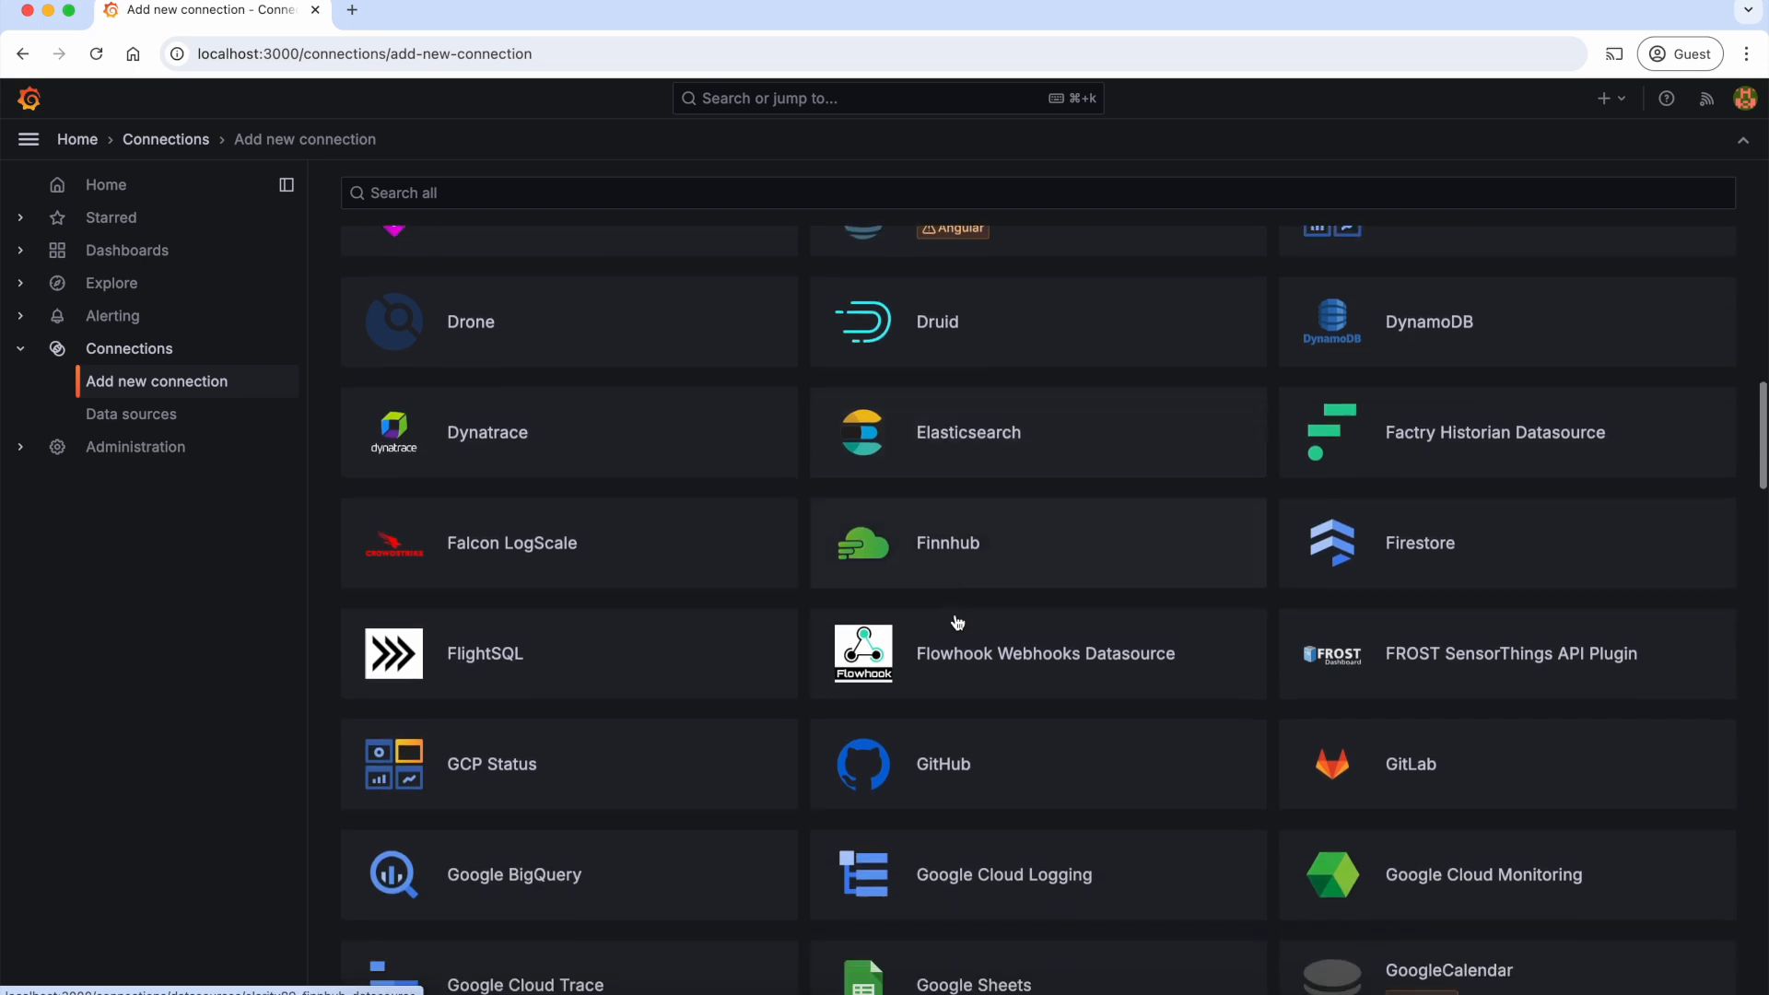
pyautogui.scroll(12, 958, 623)
pyautogui.scroll(14, 958, 623)
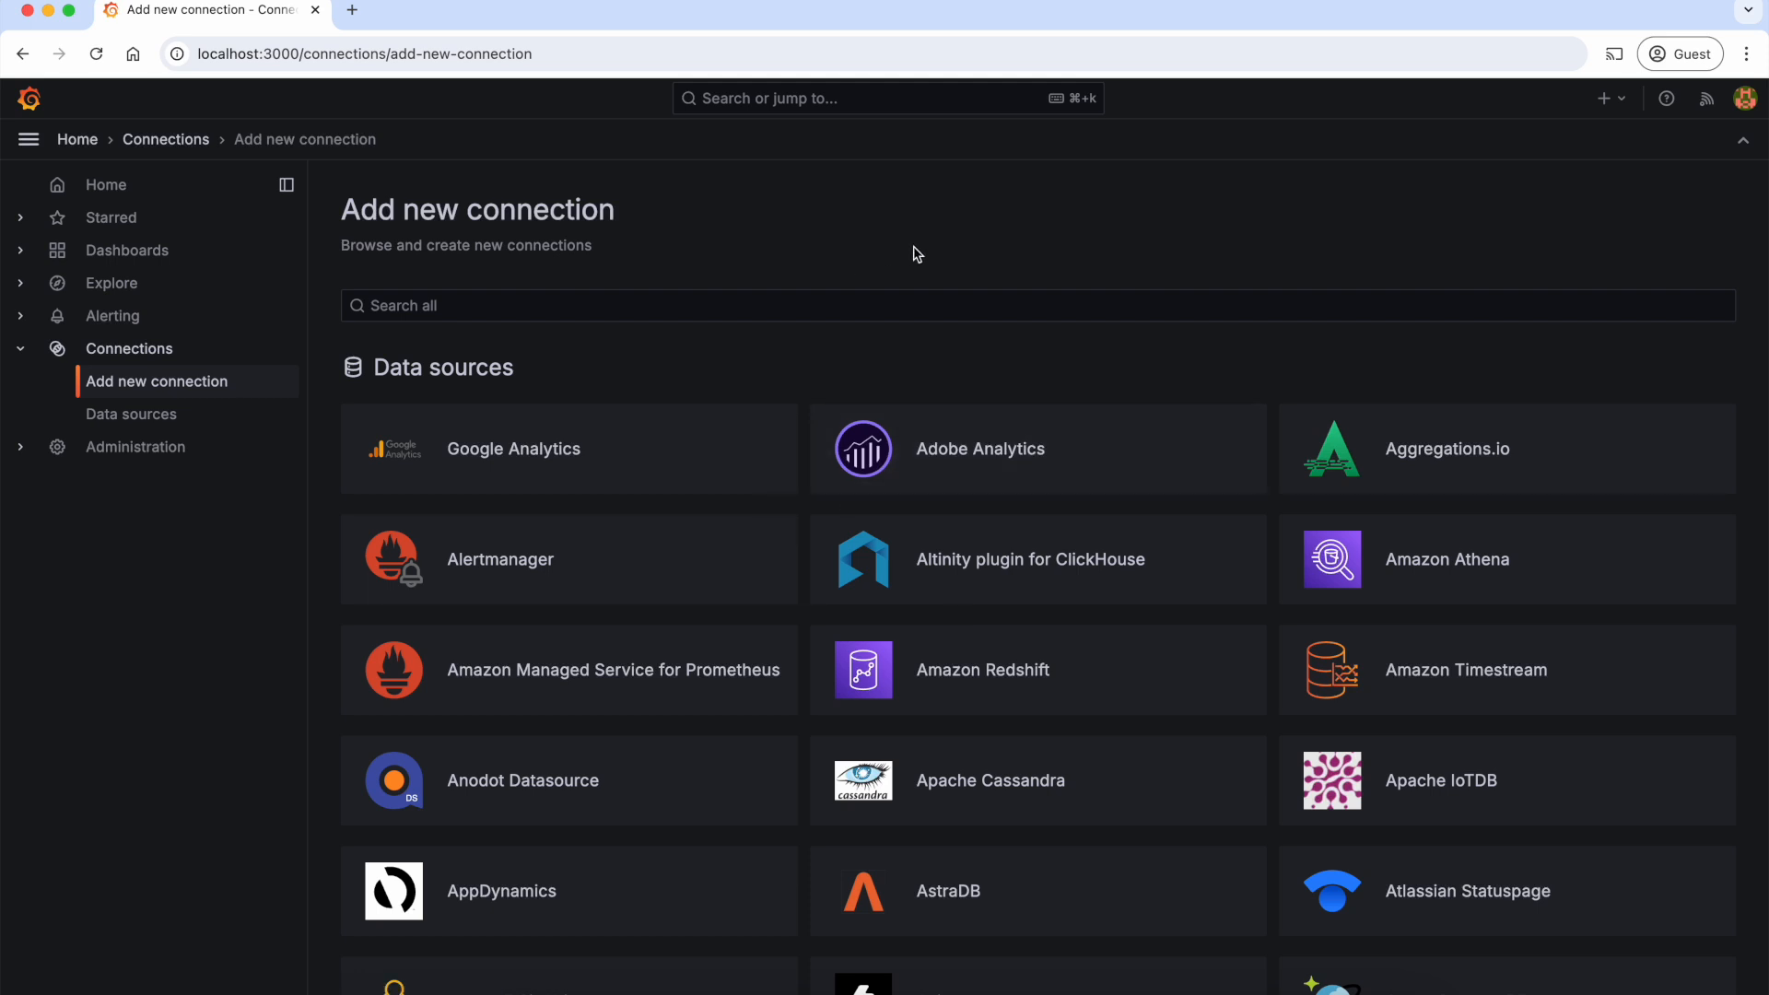
# Step: Search the connections for "prome" and add a new Prometheus data source
pyautogui.click(807, 304)
pyautogui.write('promet')
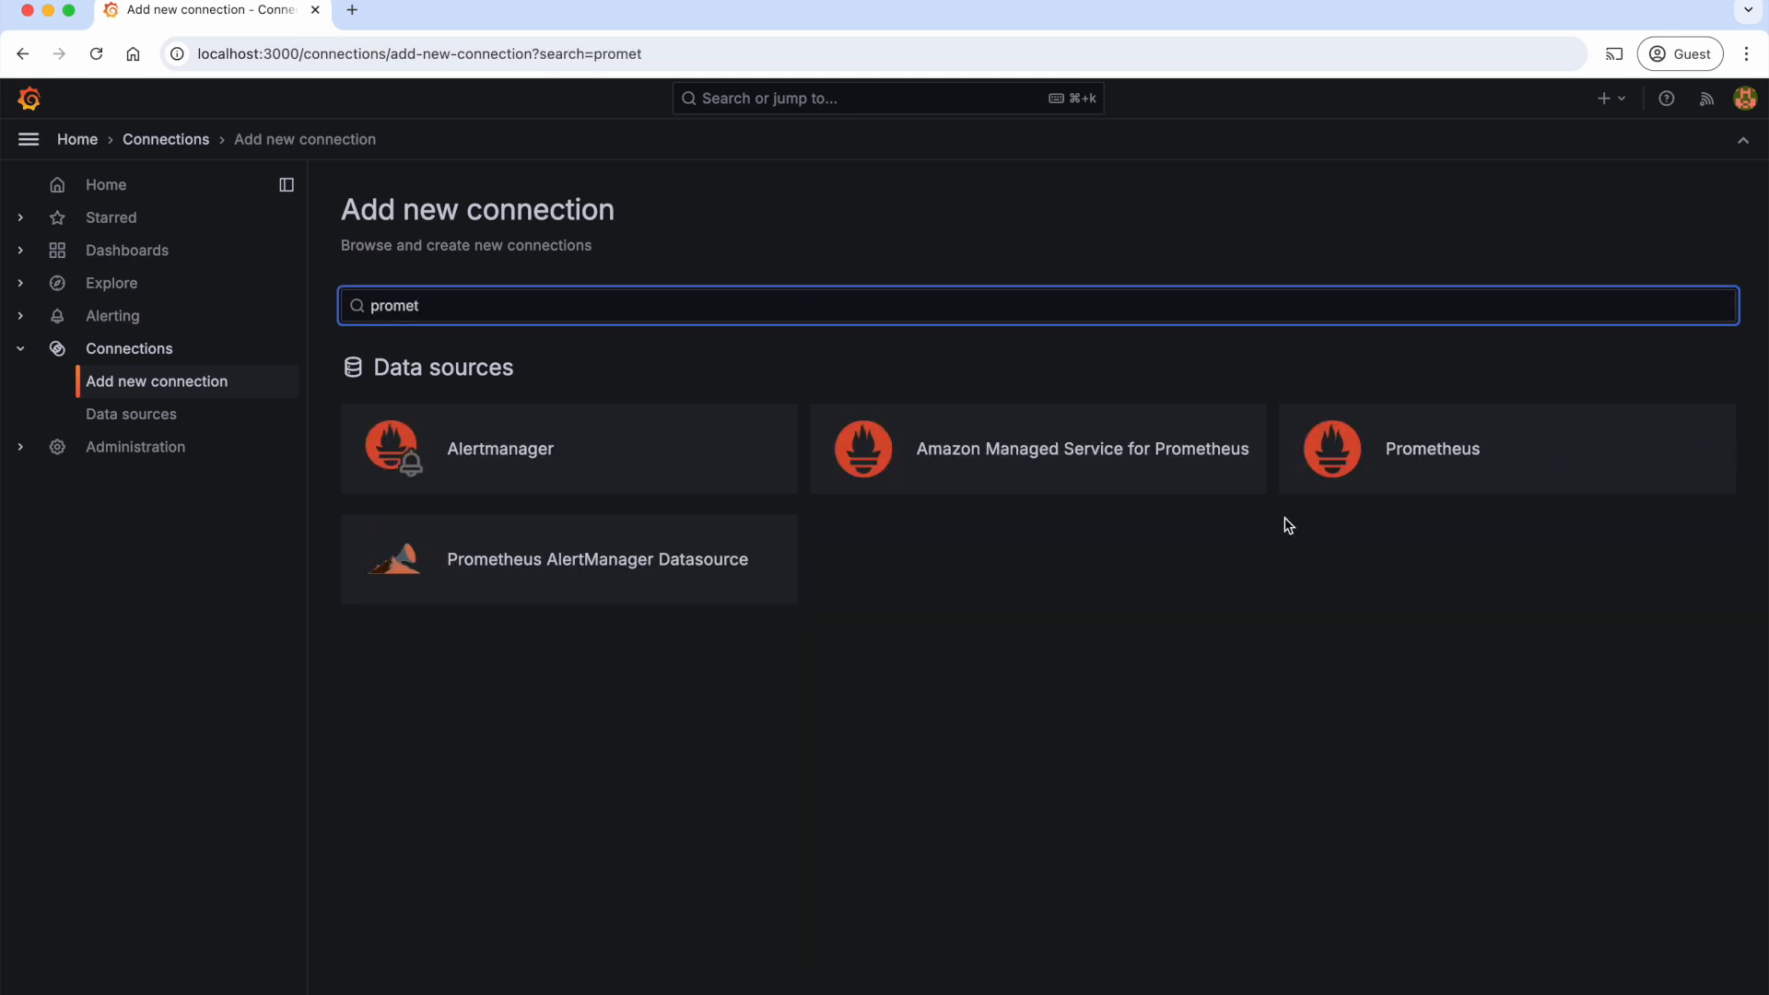
pyautogui.click(1392, 455)
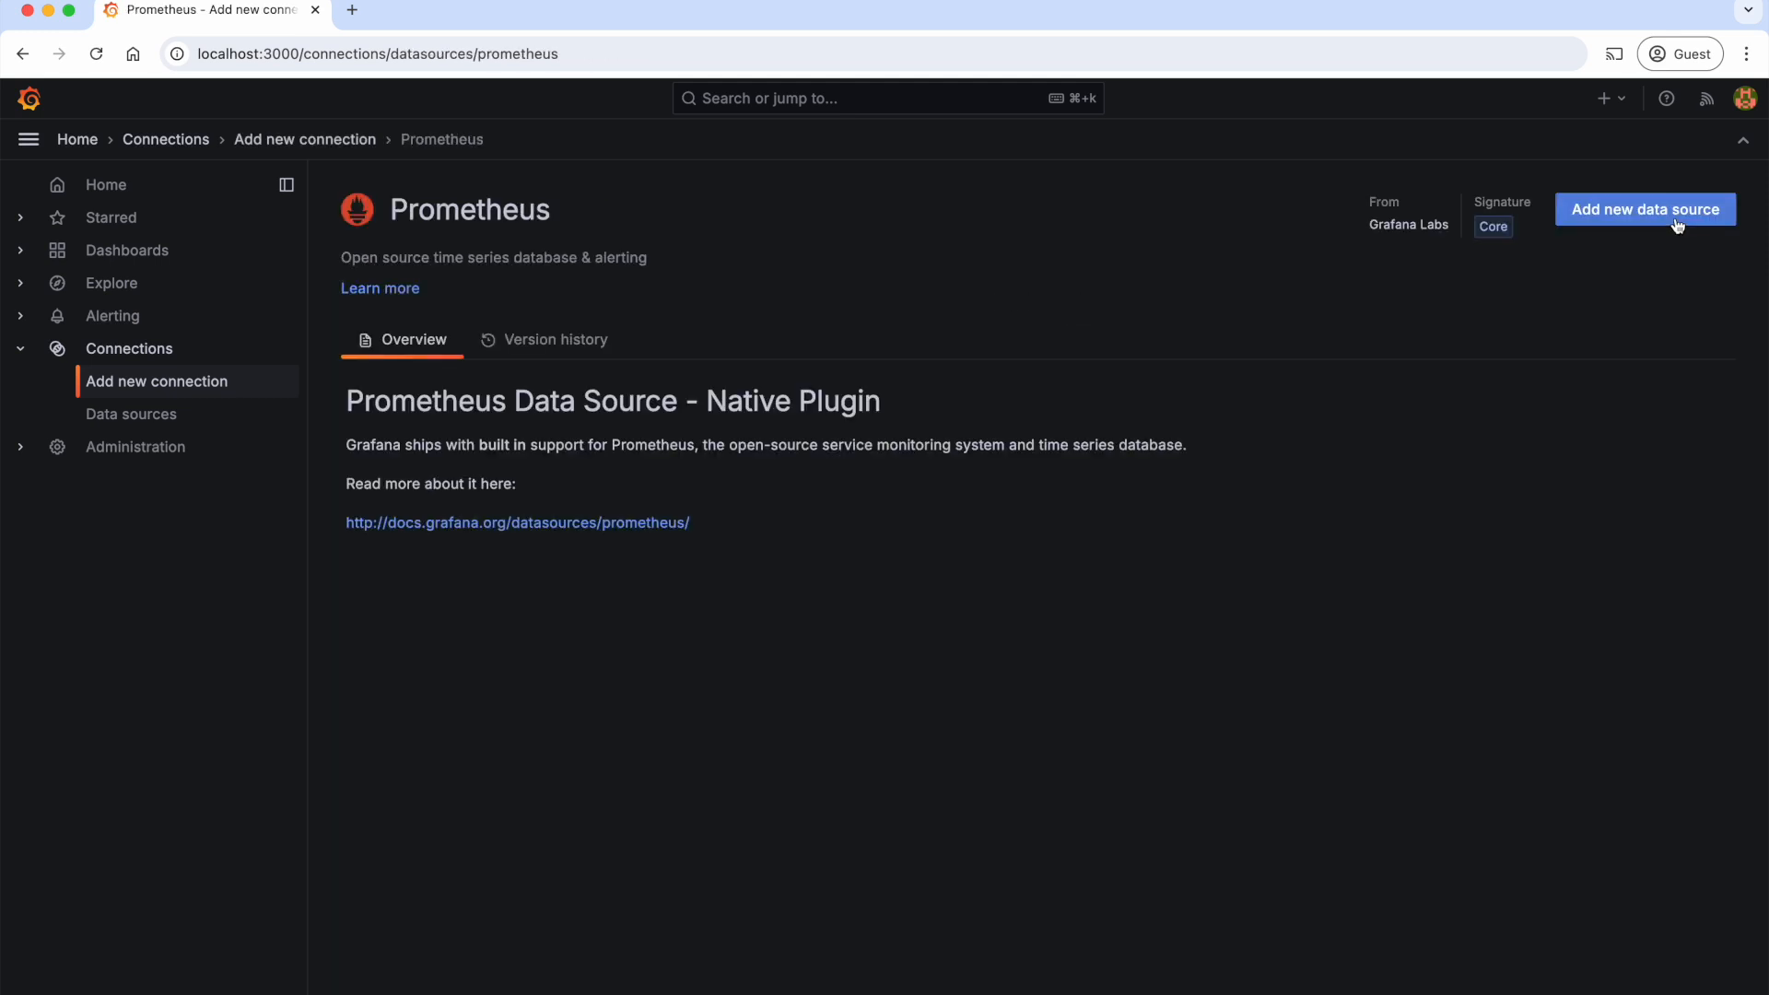
pyautogui.click(1675, 221)
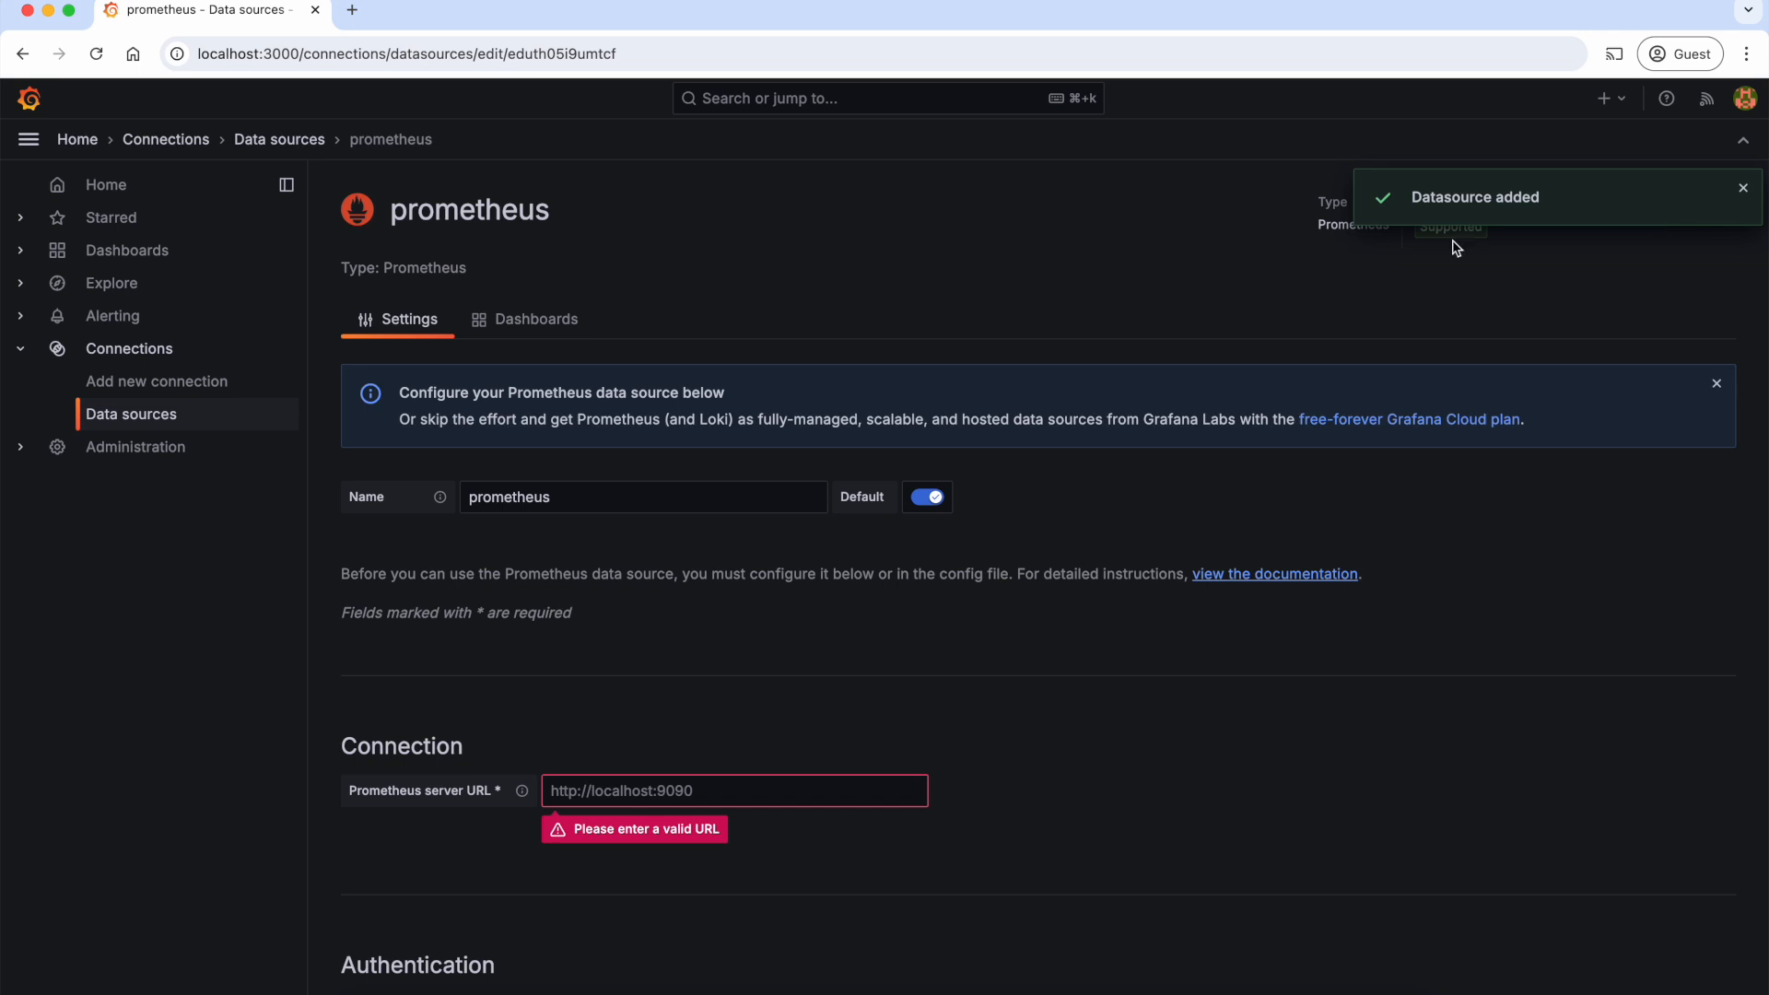
# Step: Rename the data source as my-prometheus
pyautogui.click(474, 498)
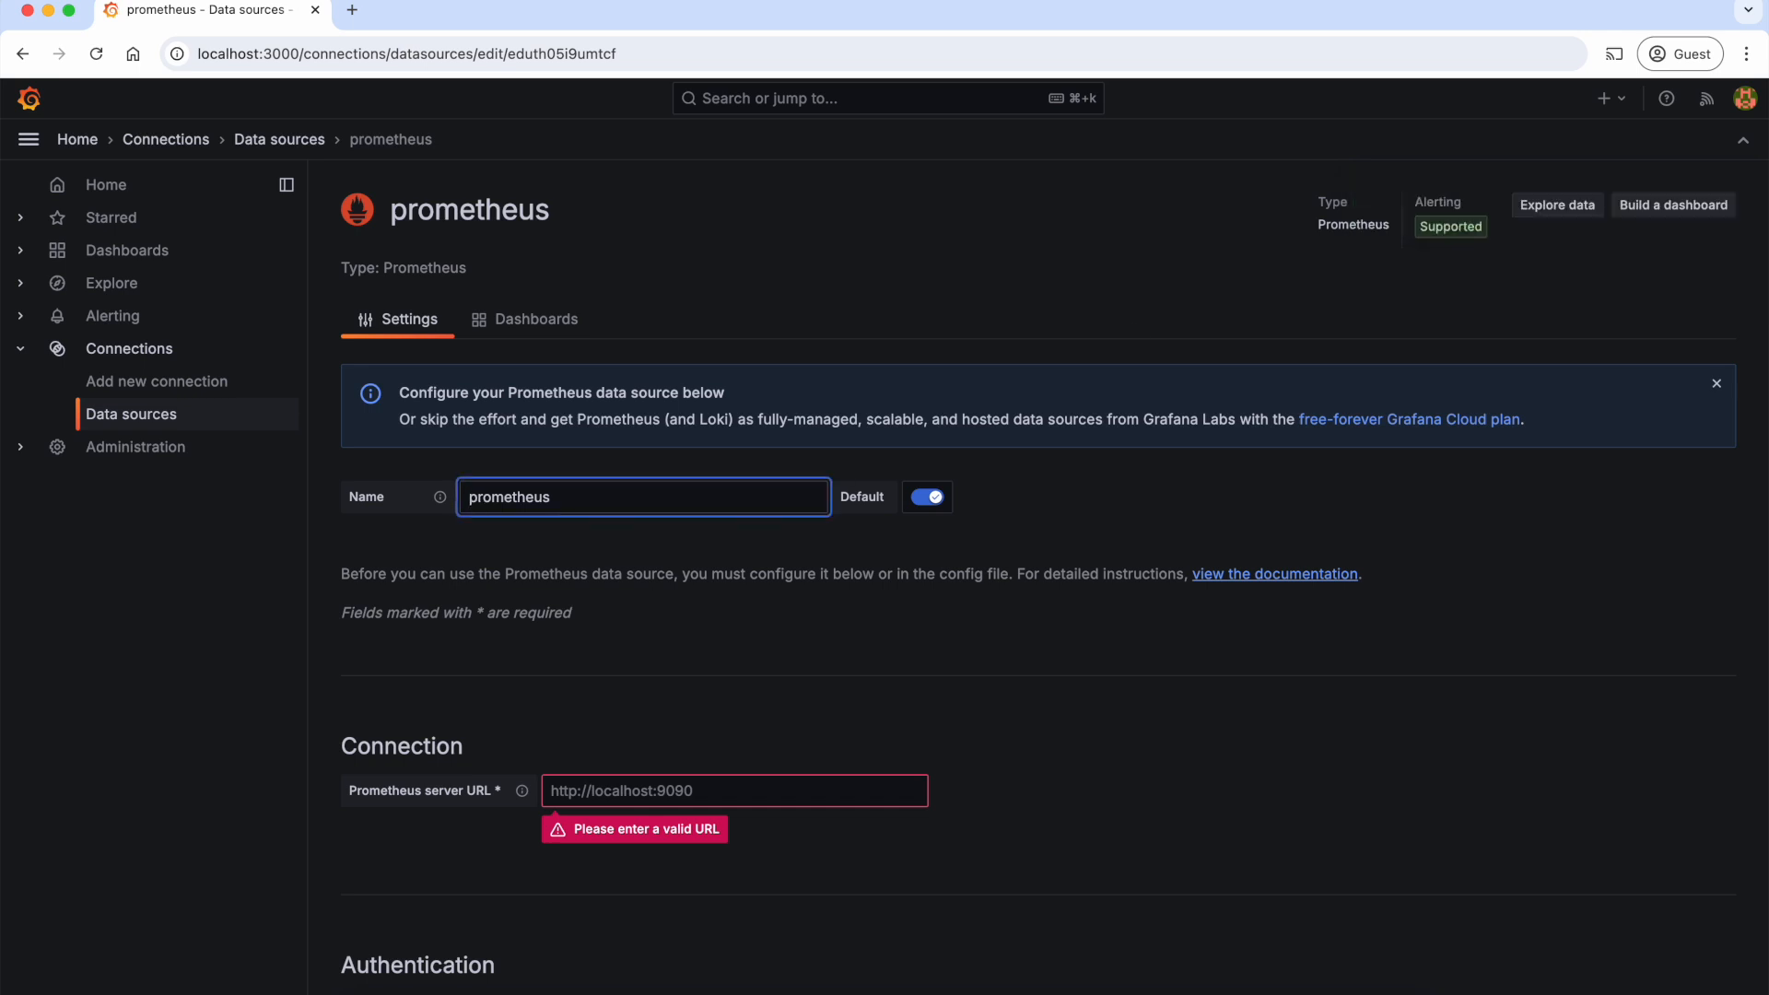
pyautogui.write('my-')
pyautogui.press('Tab')
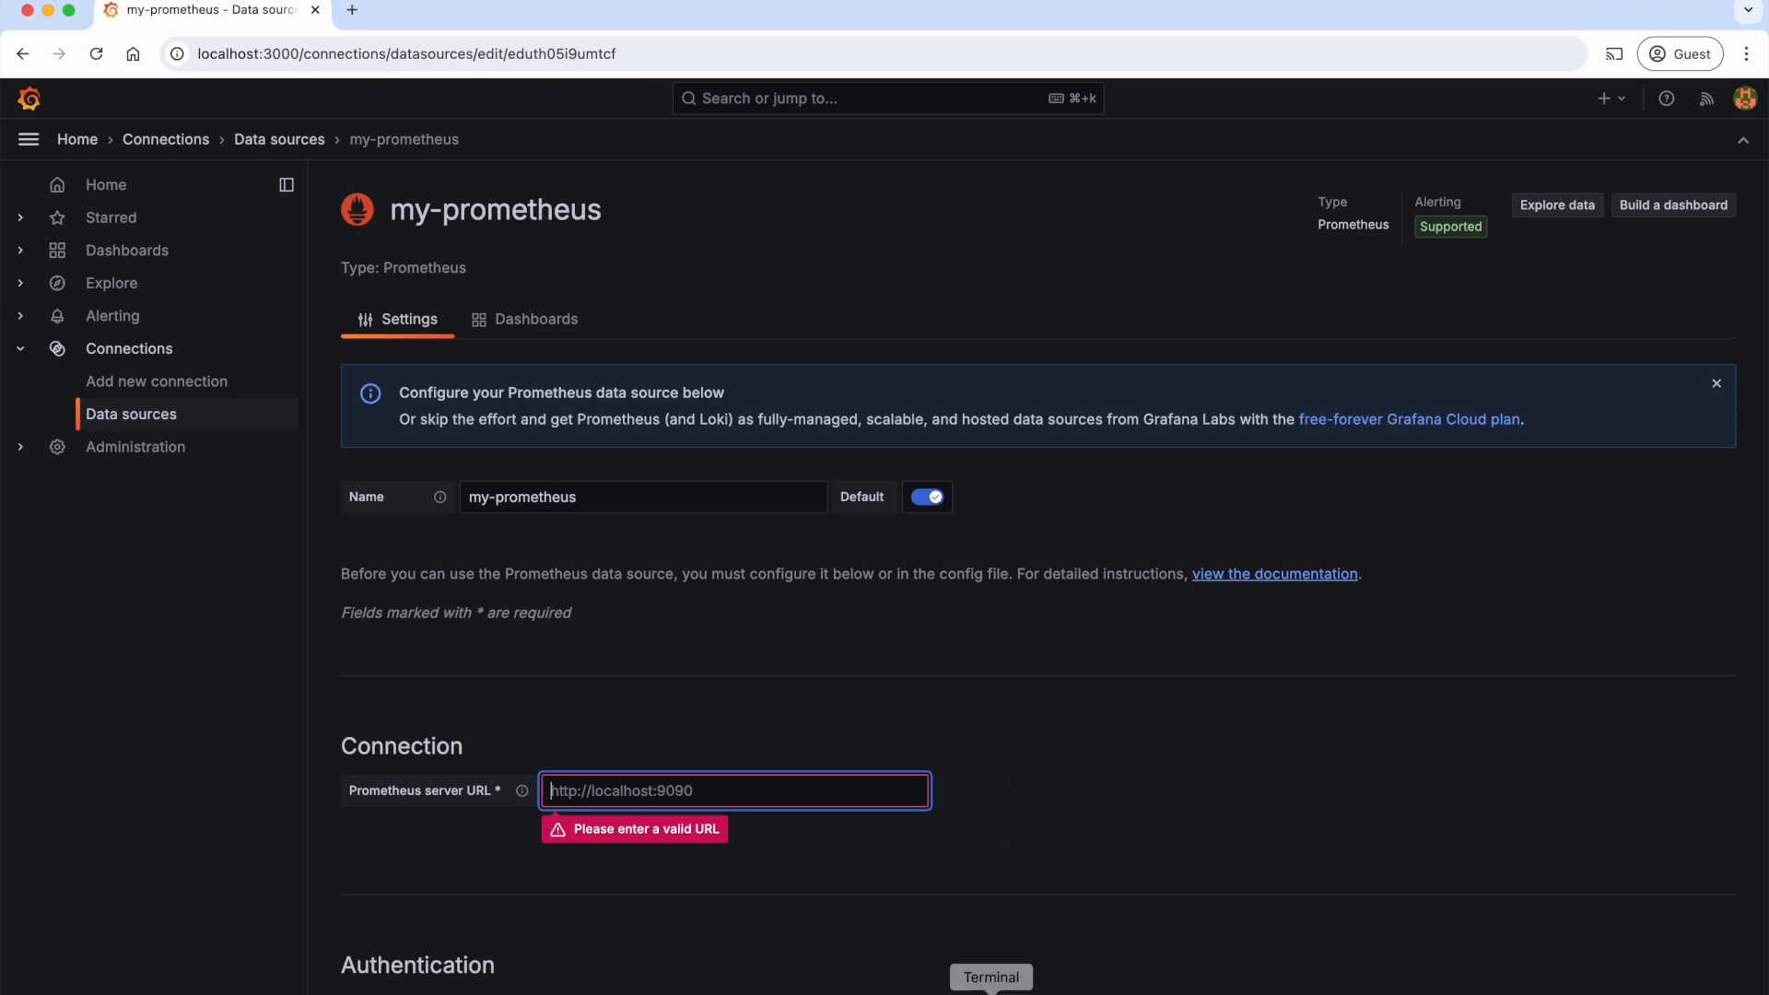
# Step: In the Terminal, run kubectl get svc -n monitoring and copy the service name prometheus-server
pyautogui.click(991, 992)
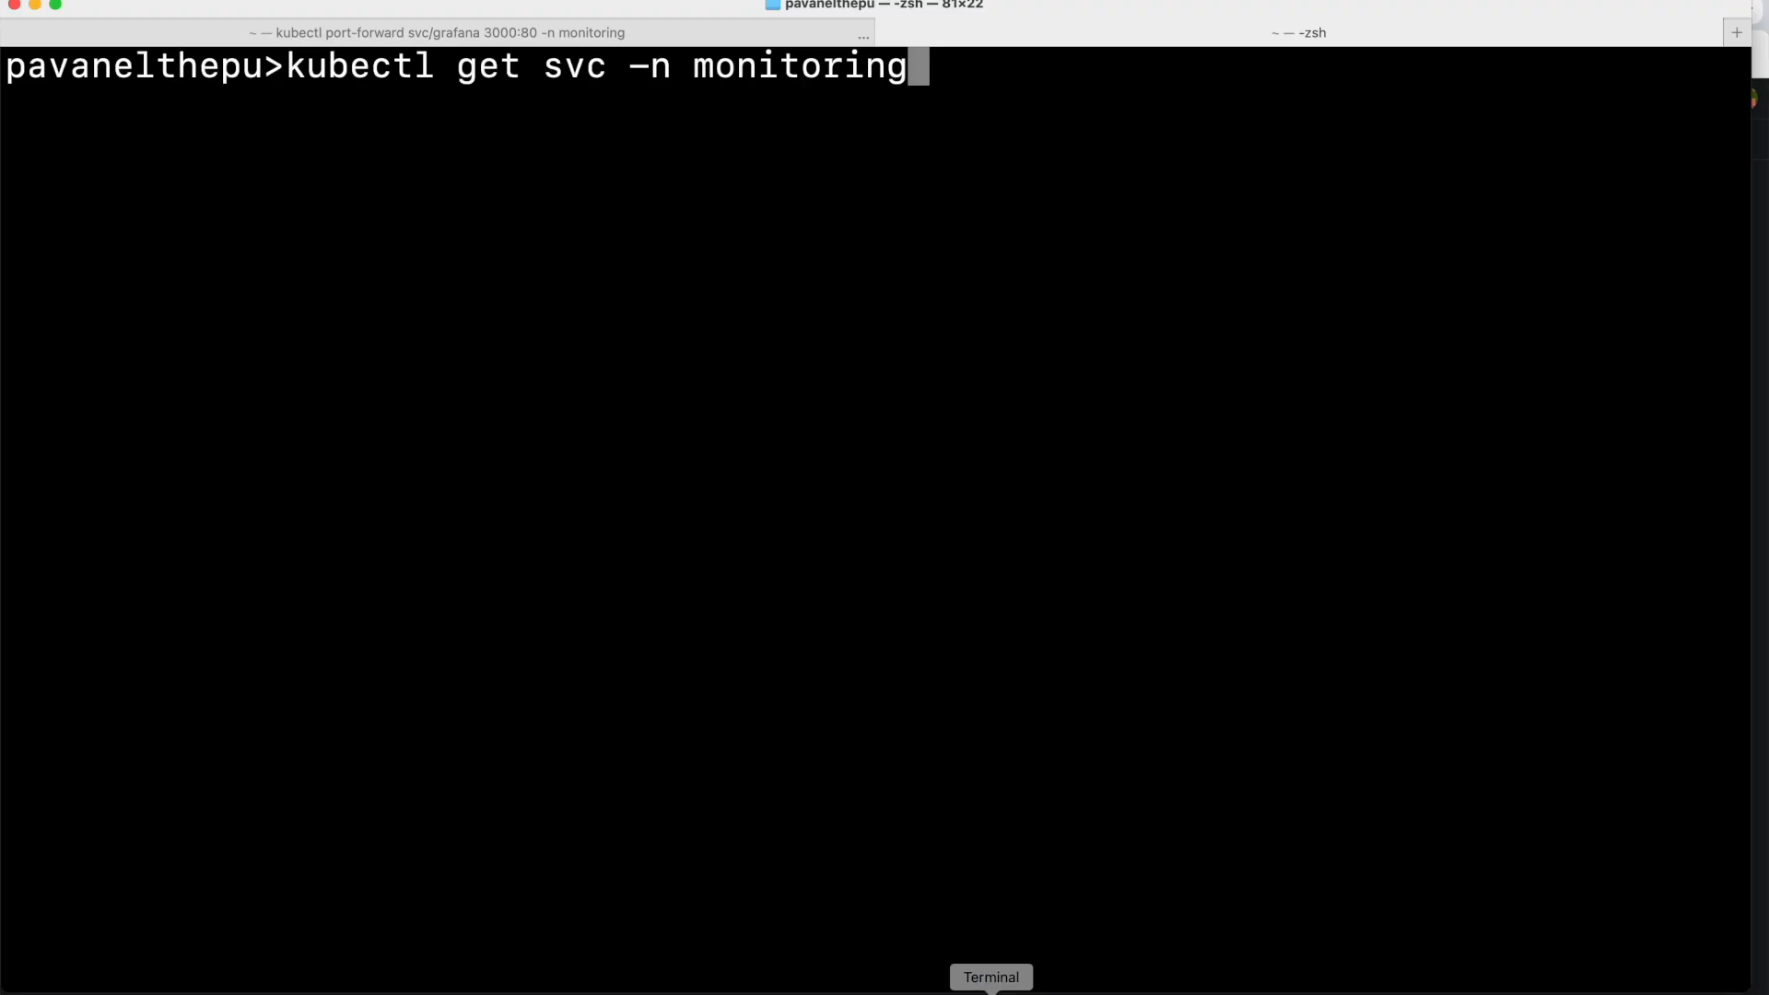
pyautogui.press('Return')
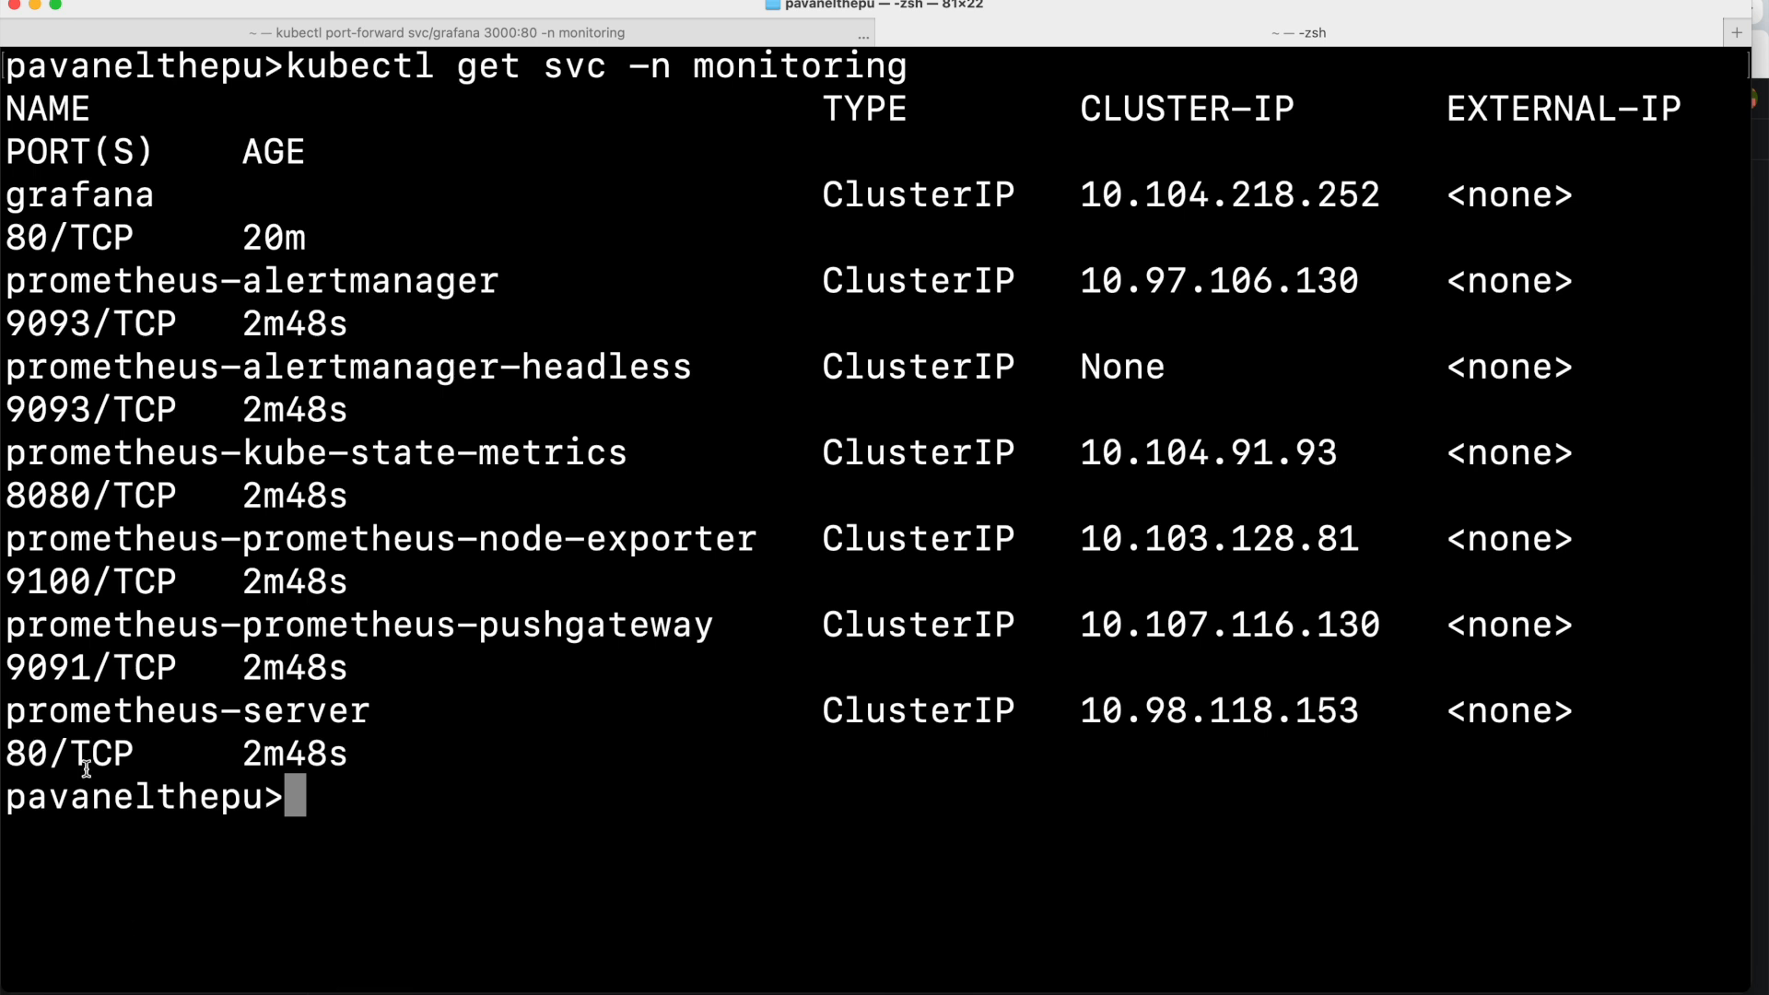
pyautogui.doubleClick(18, 739)
pyautogui.moveTo(370, 710); pyautogui.dragTo(7, 705)
pyautogui.press('super+c')
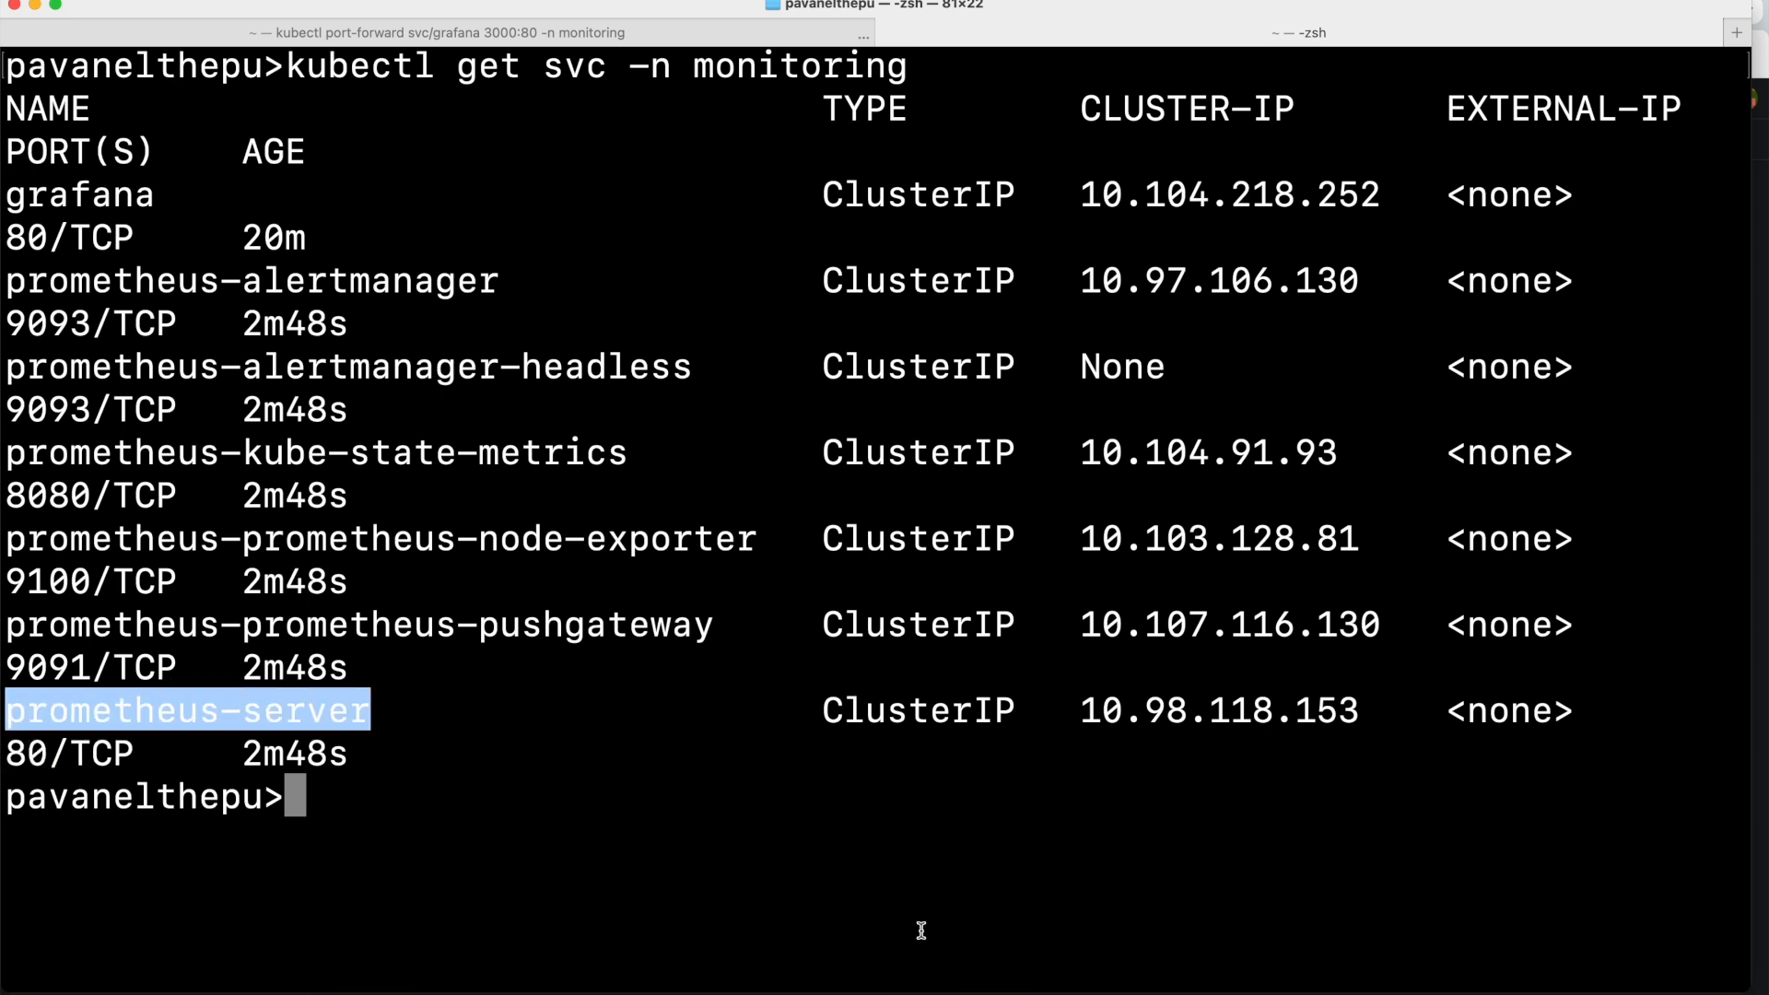
pyautogui.click(924, 991)
pyautogui.click(772, 776)
pyautogui.write('h')
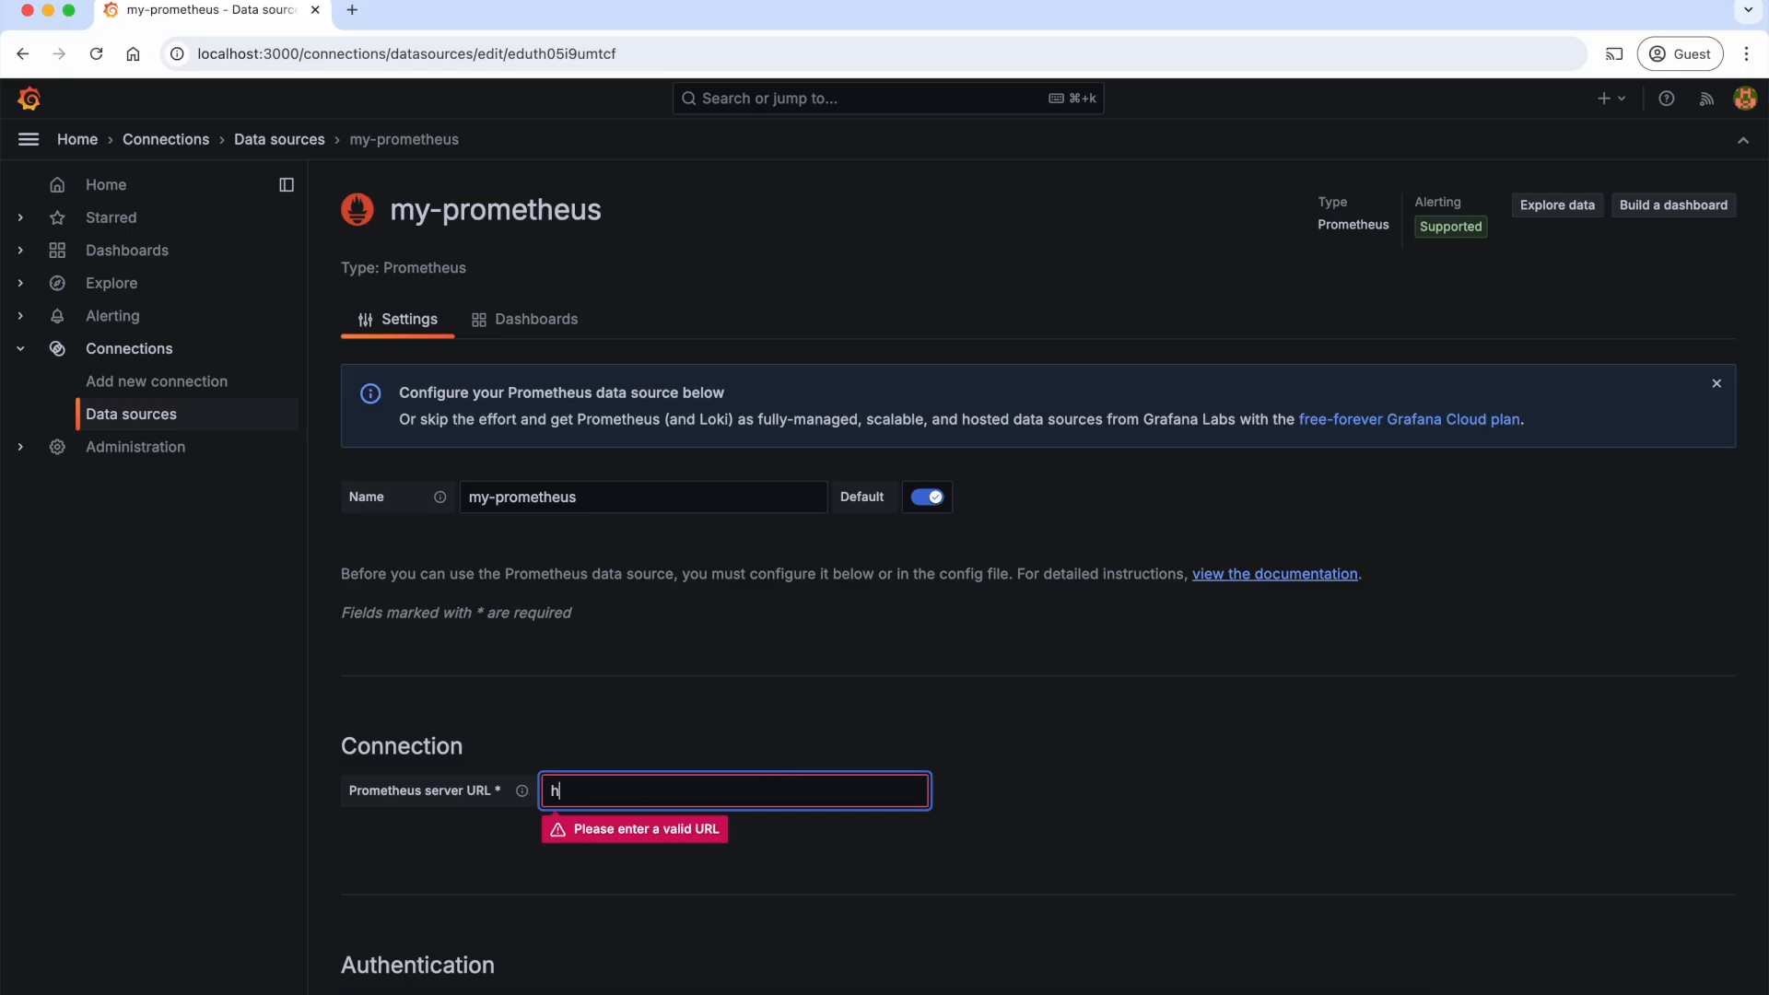
pyautogui.write('ttp://')
pyautogui.press('super+v')
pyautogui.write(':80')
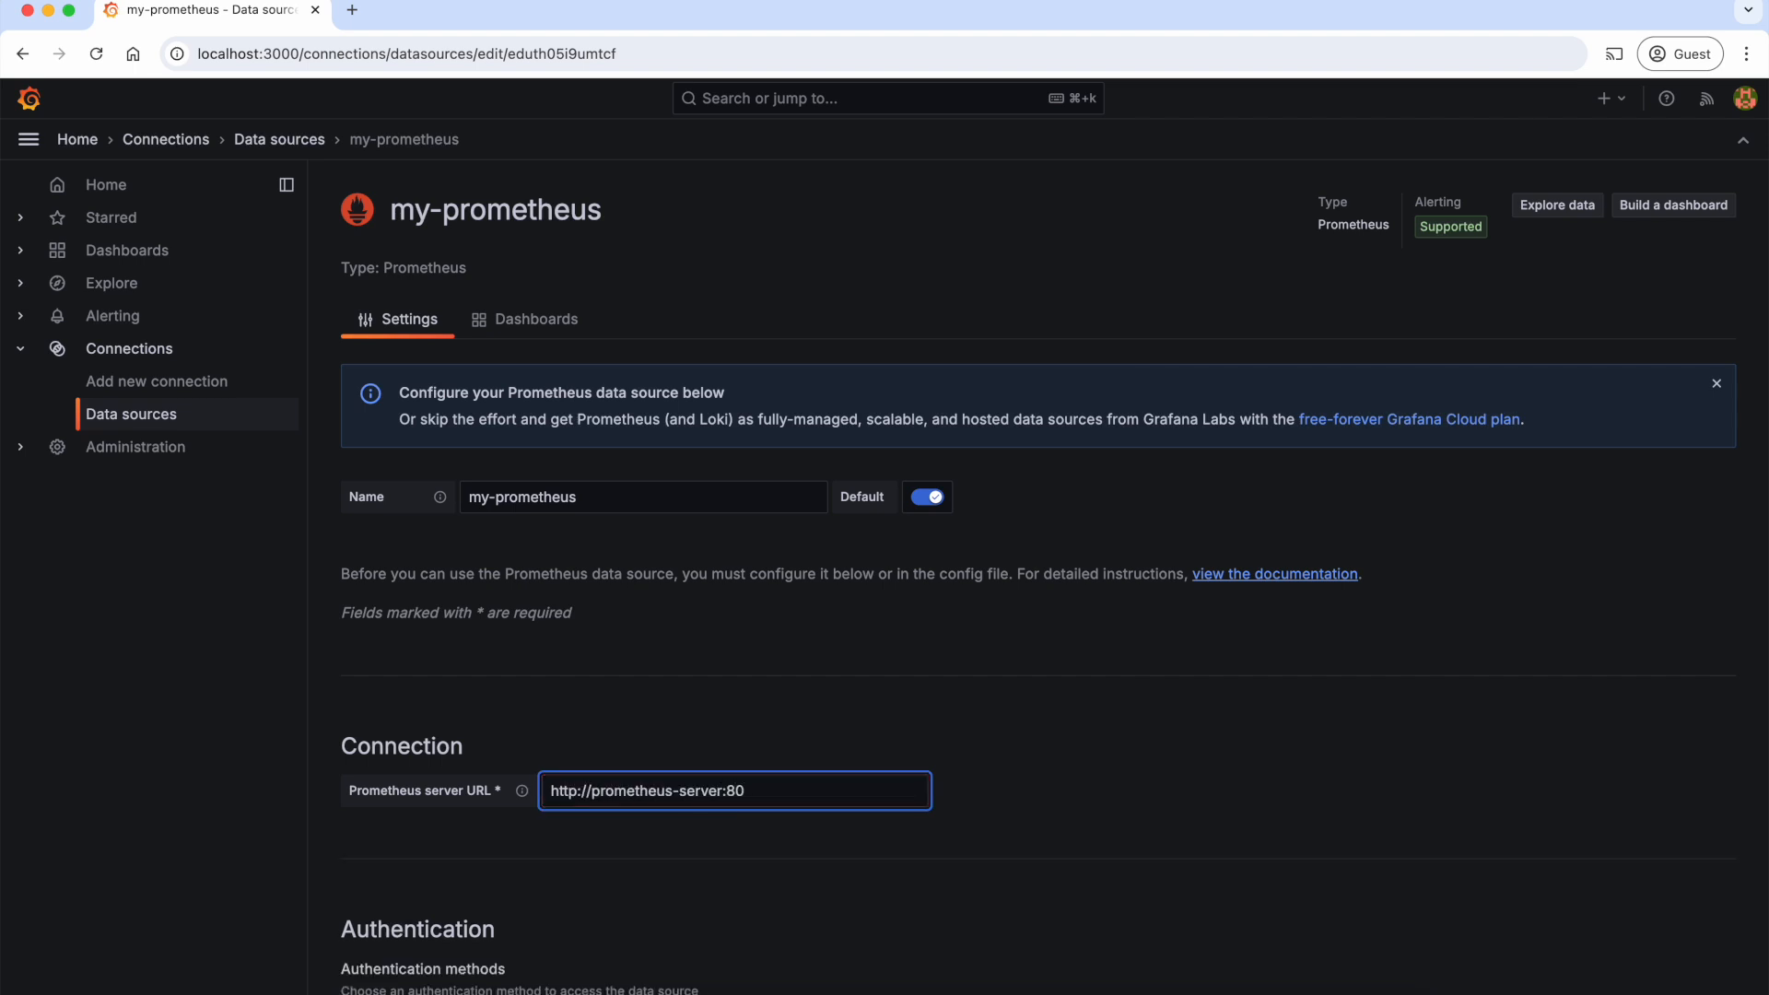
# Step: Save and test the my-prometheus data source, keeping its remaining default settings, and show the list of configured data sources
pyautogui.scroll(-20, 838, 845)
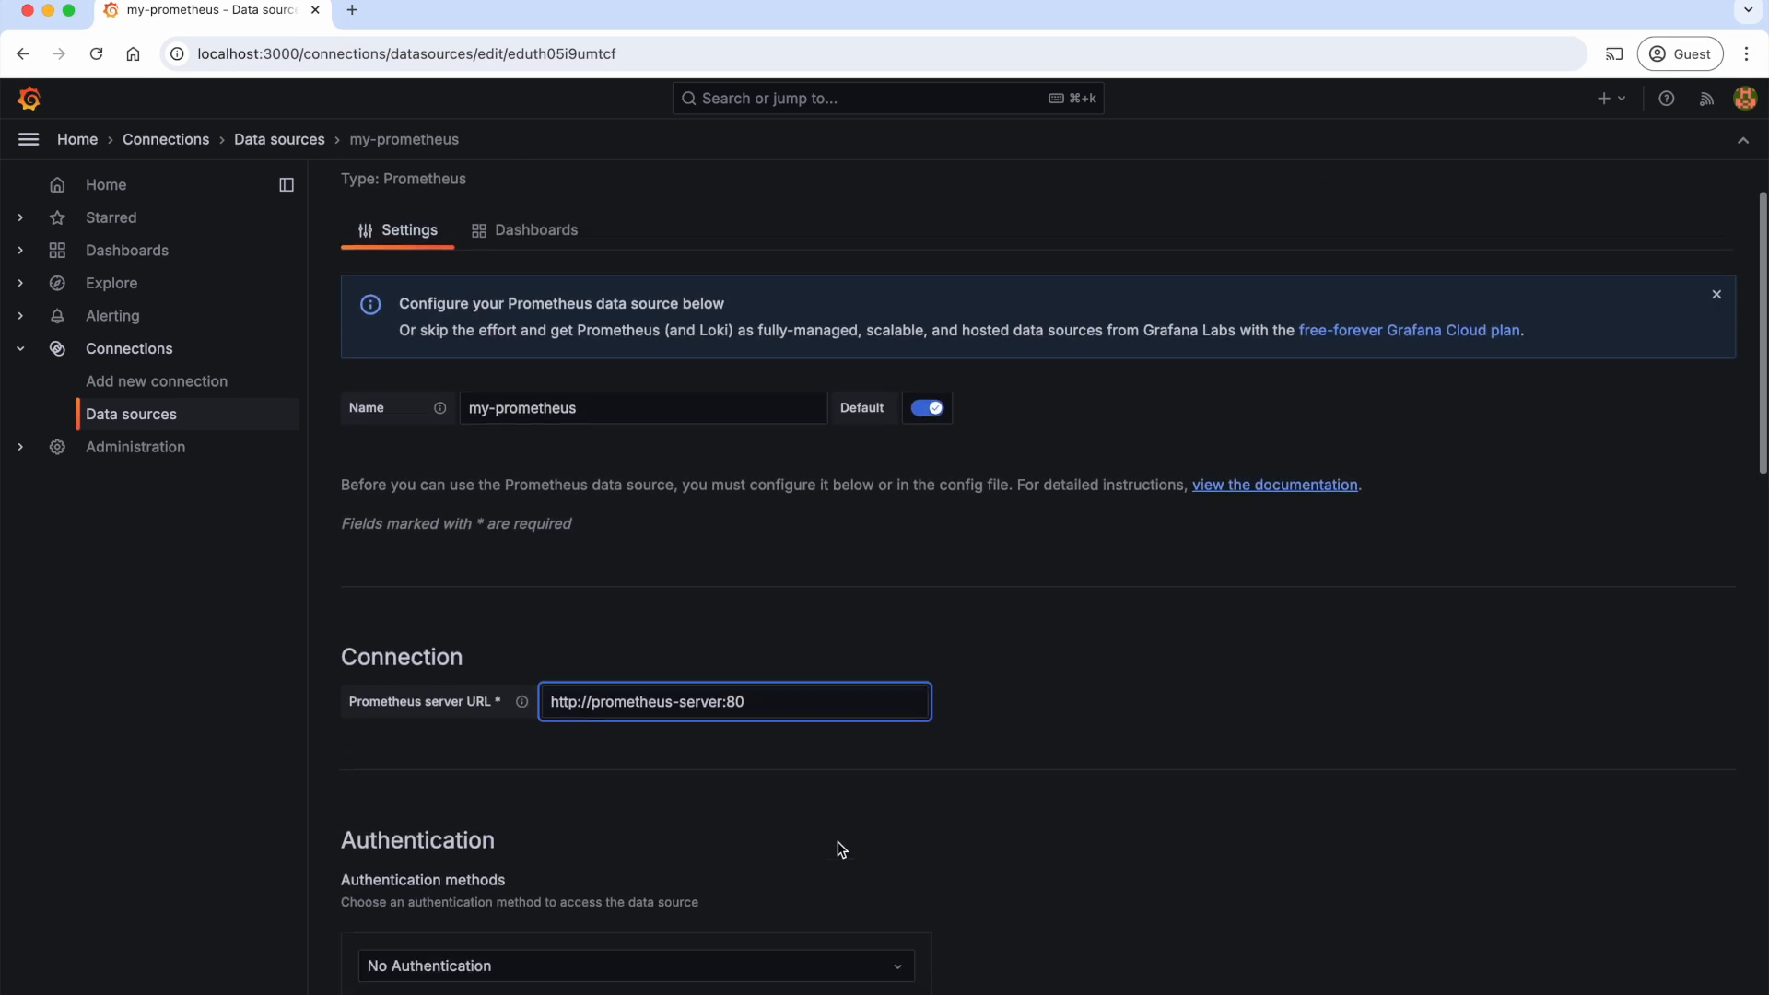
pyautogui.click(465, 969)
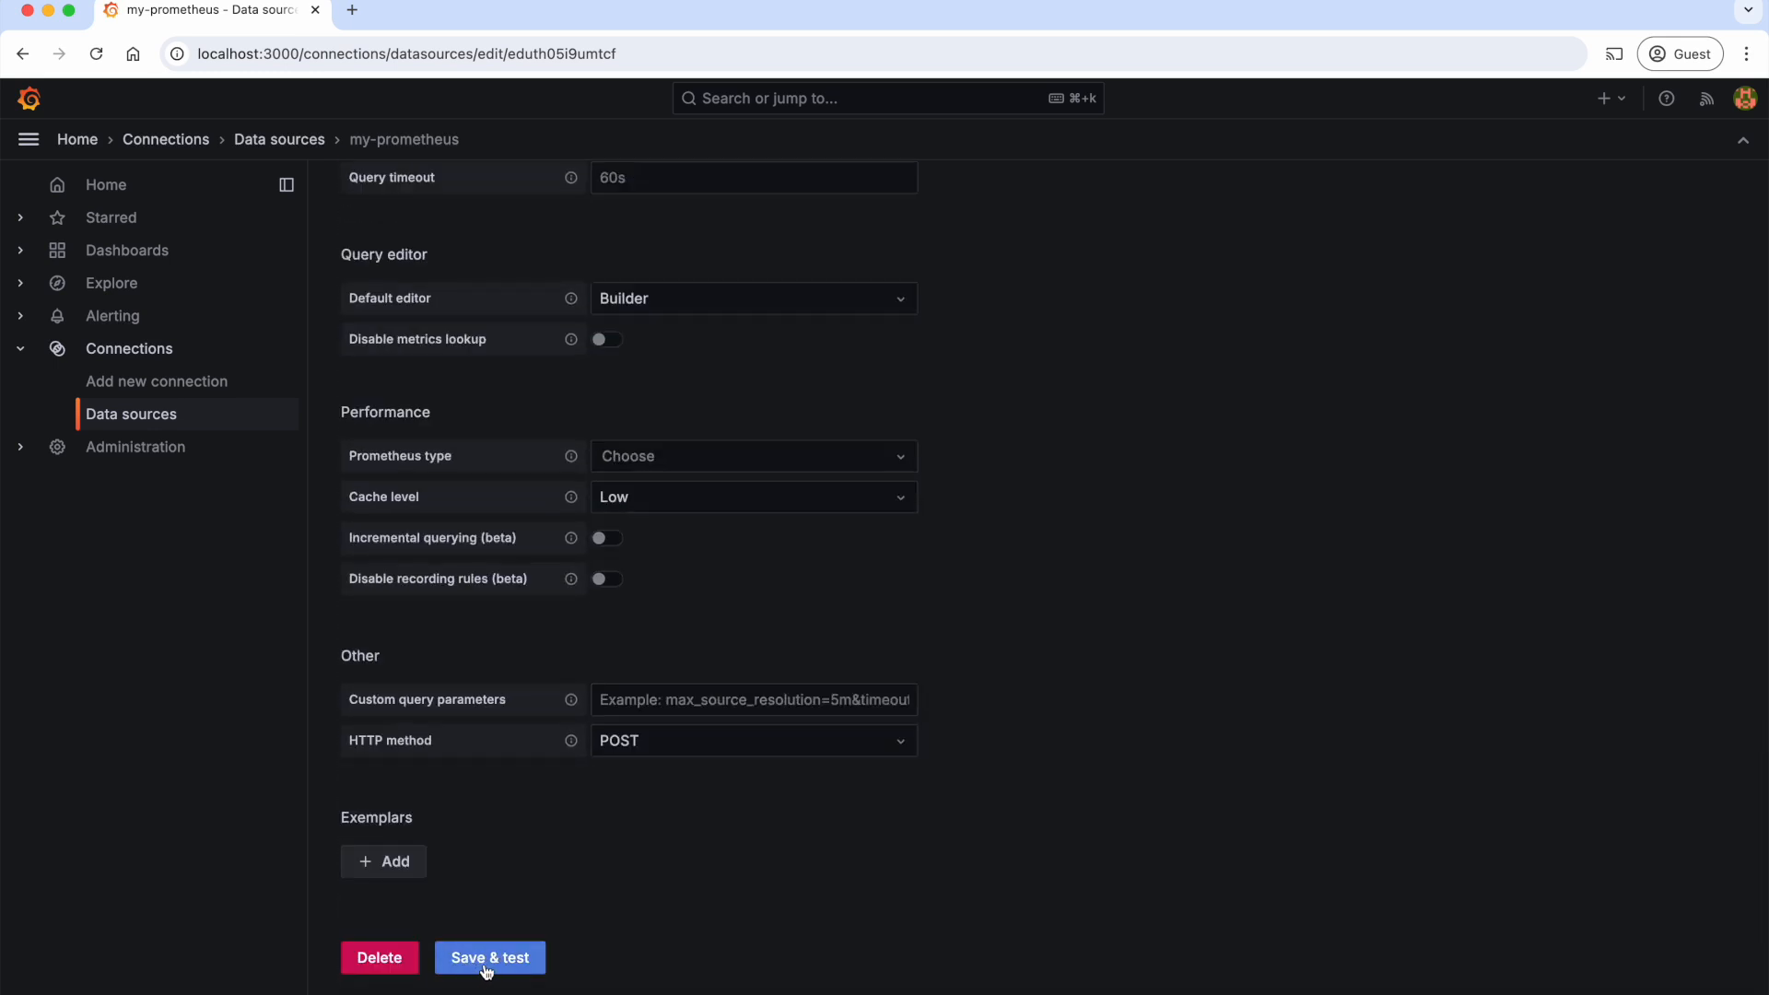
pyautogui.moveTo(403, 814); pyautogui.dragTo(727, 816)
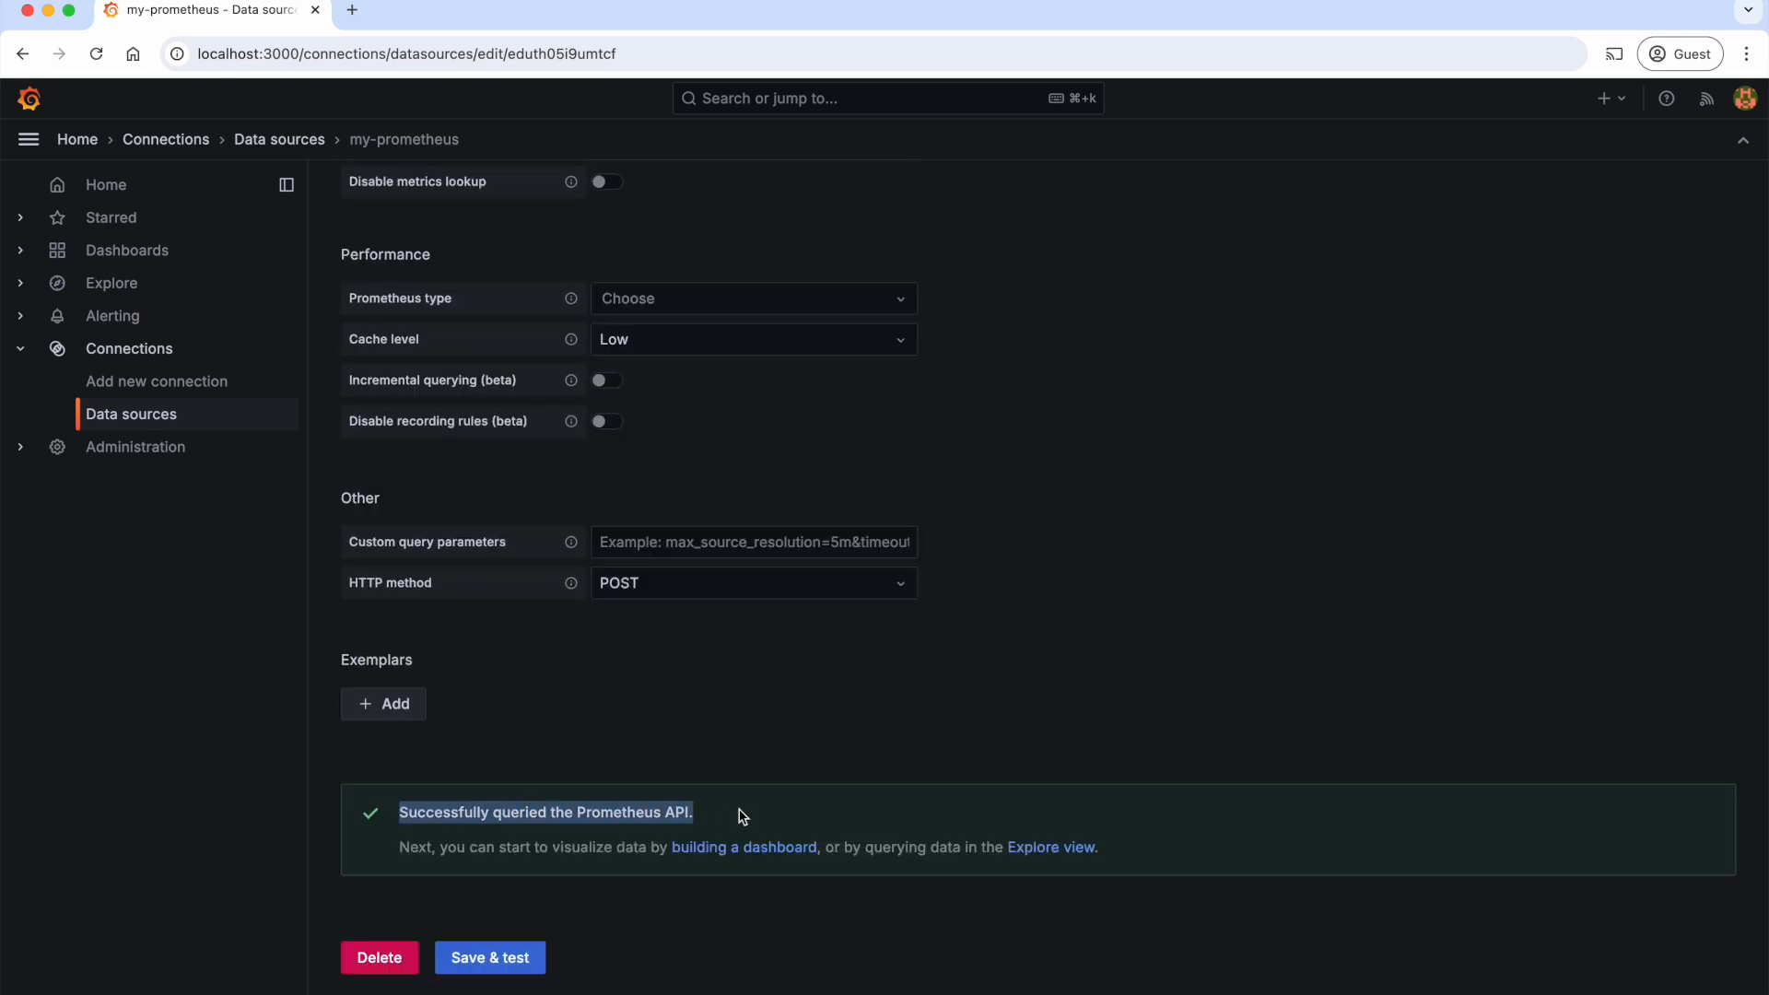
pyautogui.click(142, 421)
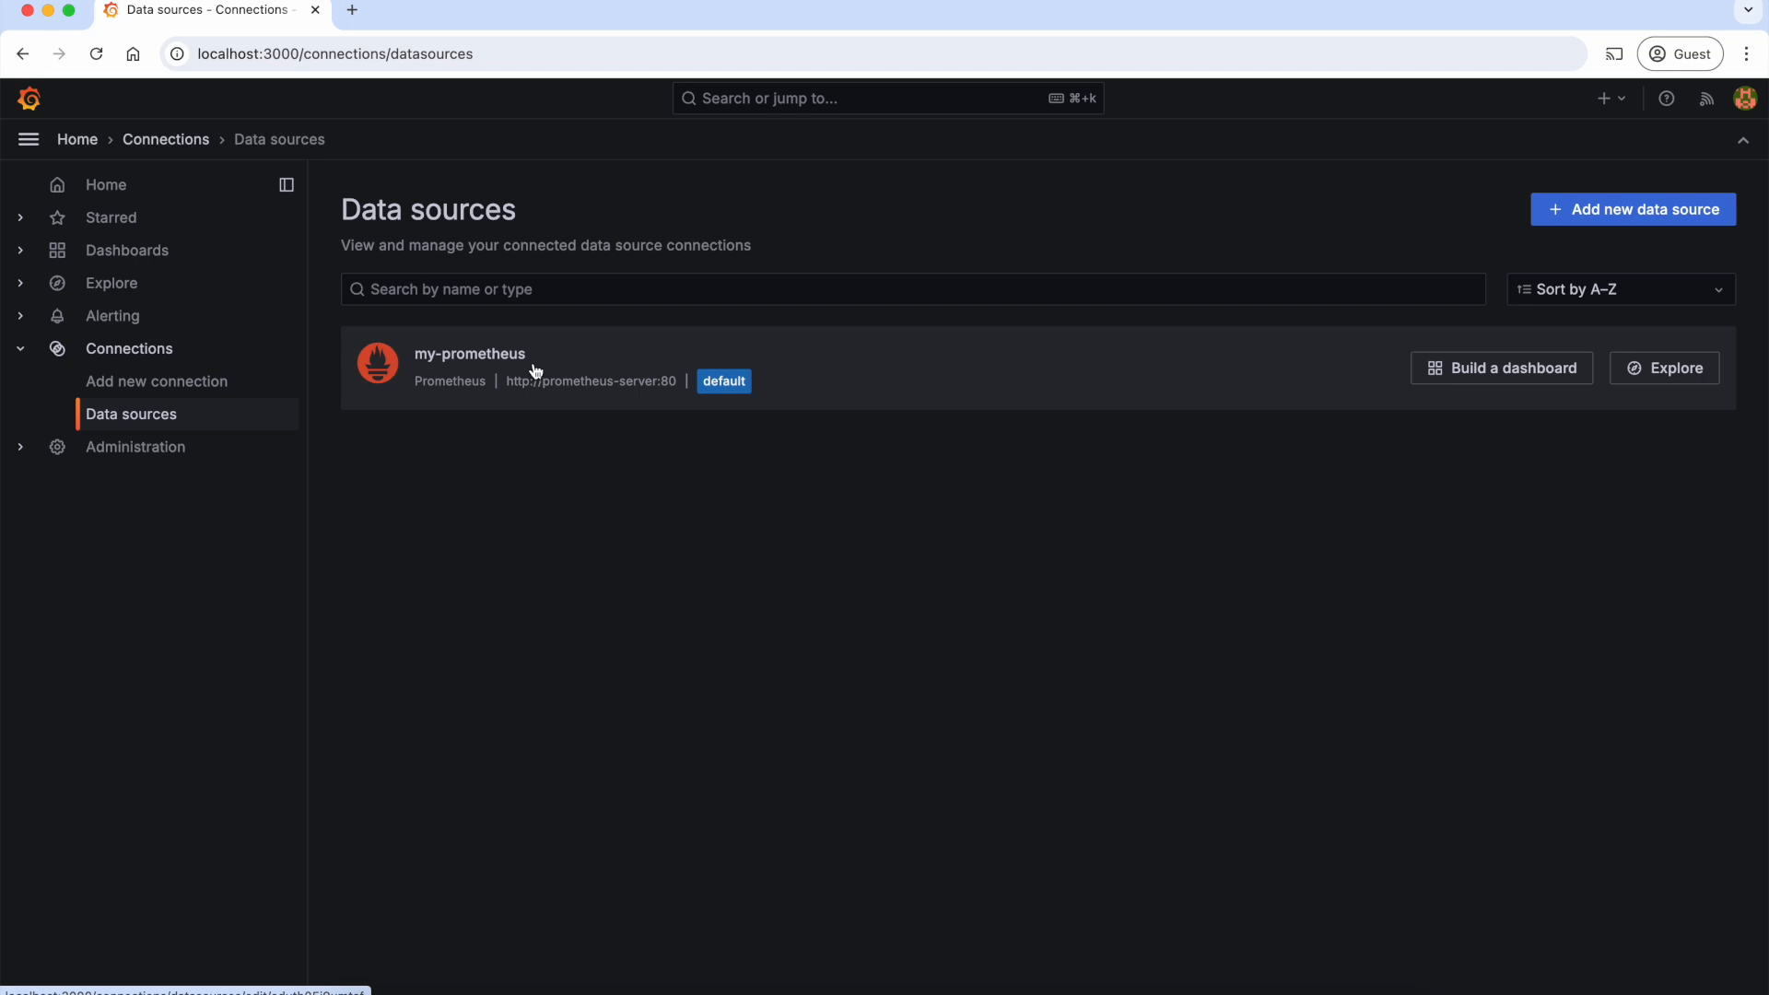
# Step: Open Explore and choose my-prometheus as the data source to query
pyautogui.click(117, 287)
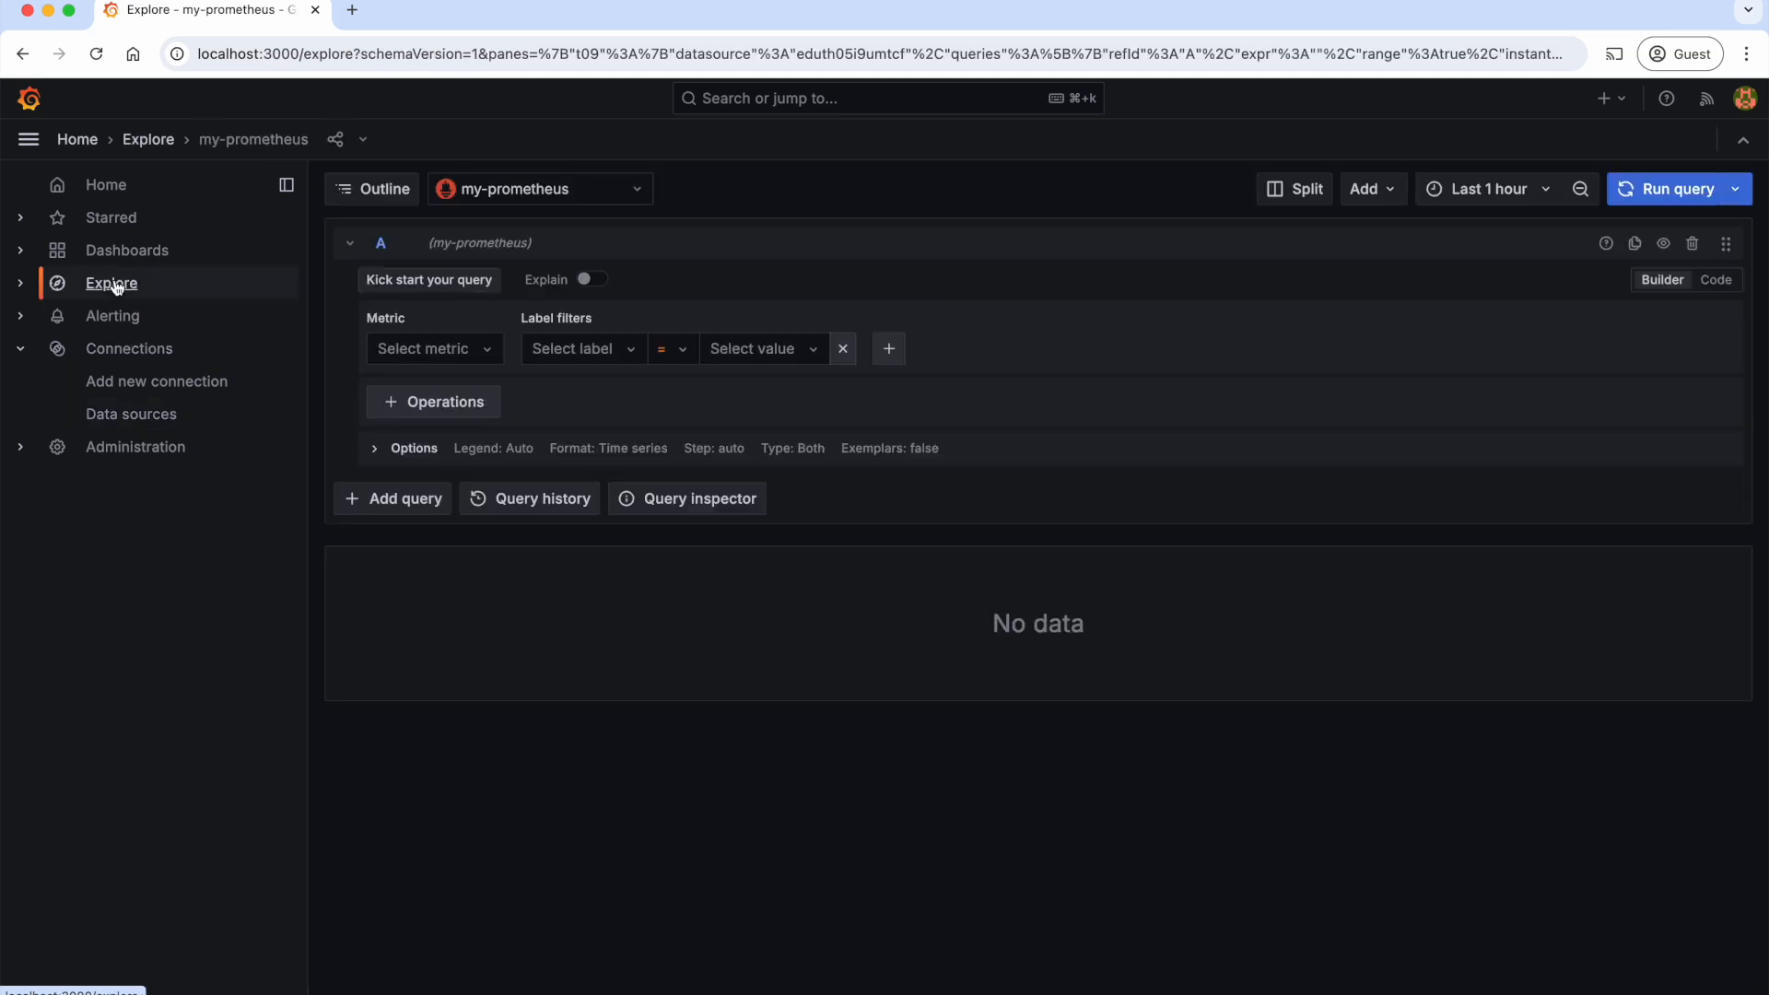
pyautogui.click(637, 192)
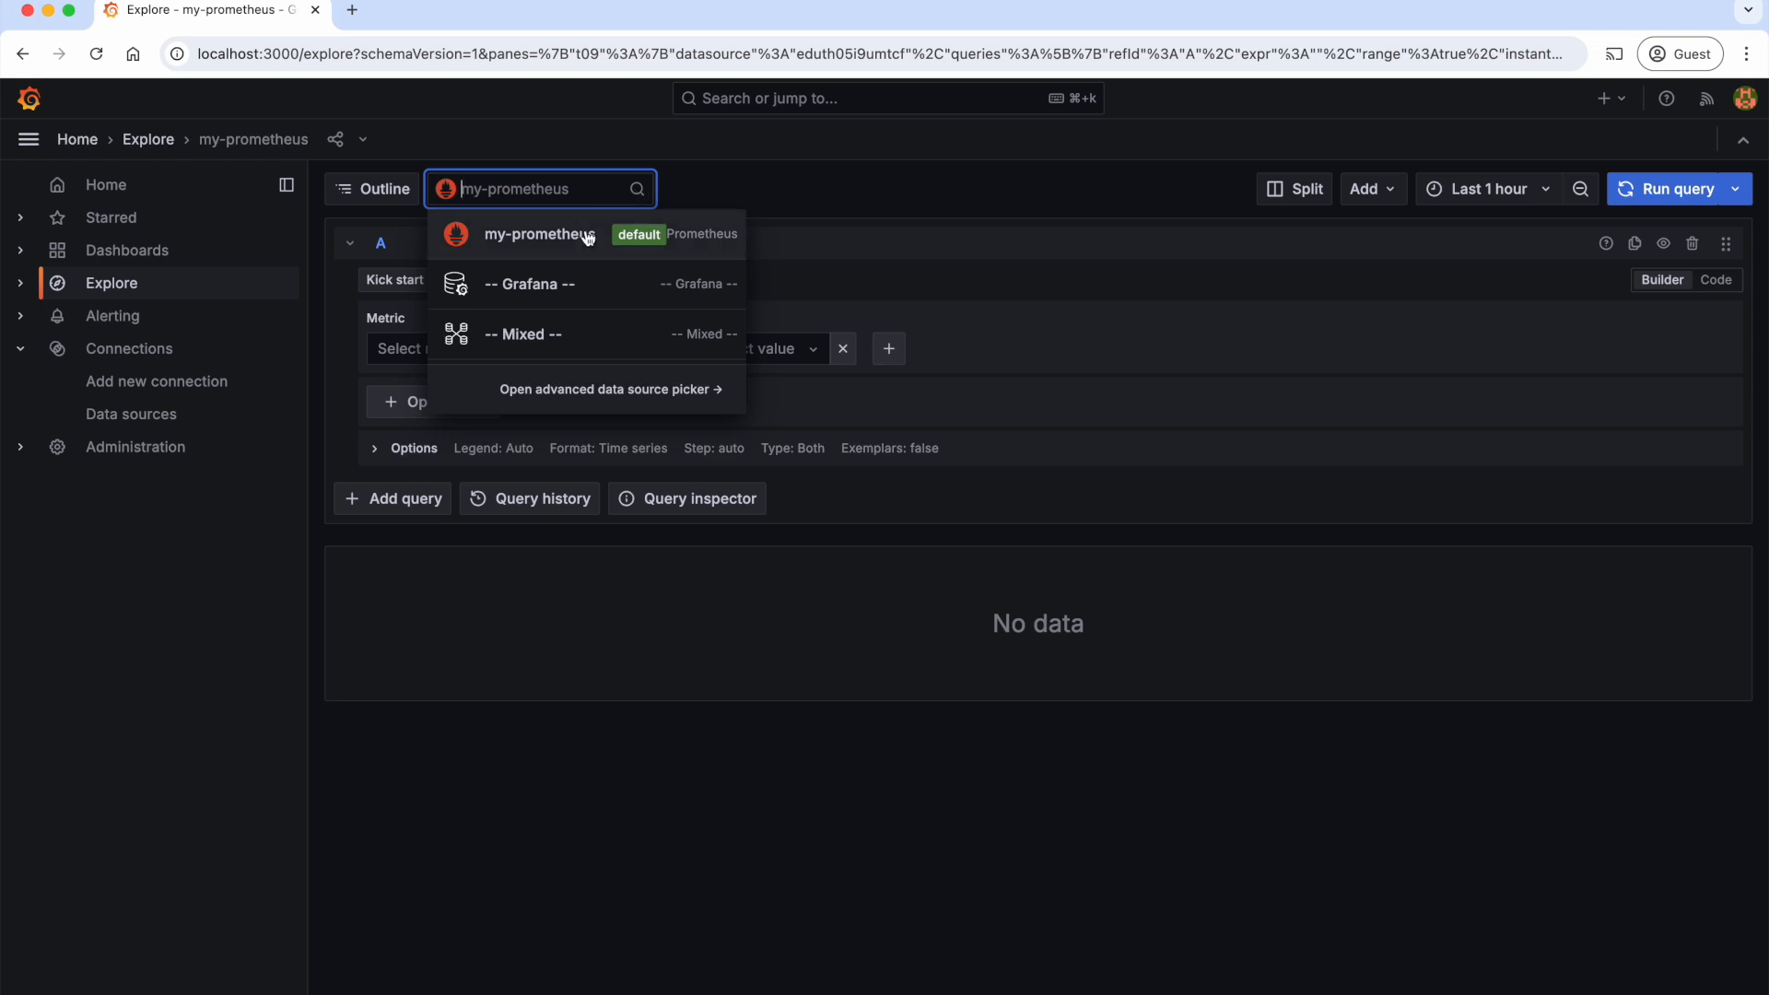
pyautogui.click(582, 243)
pyautogui.click(596, 198)
pyautogui.click(585, 241)
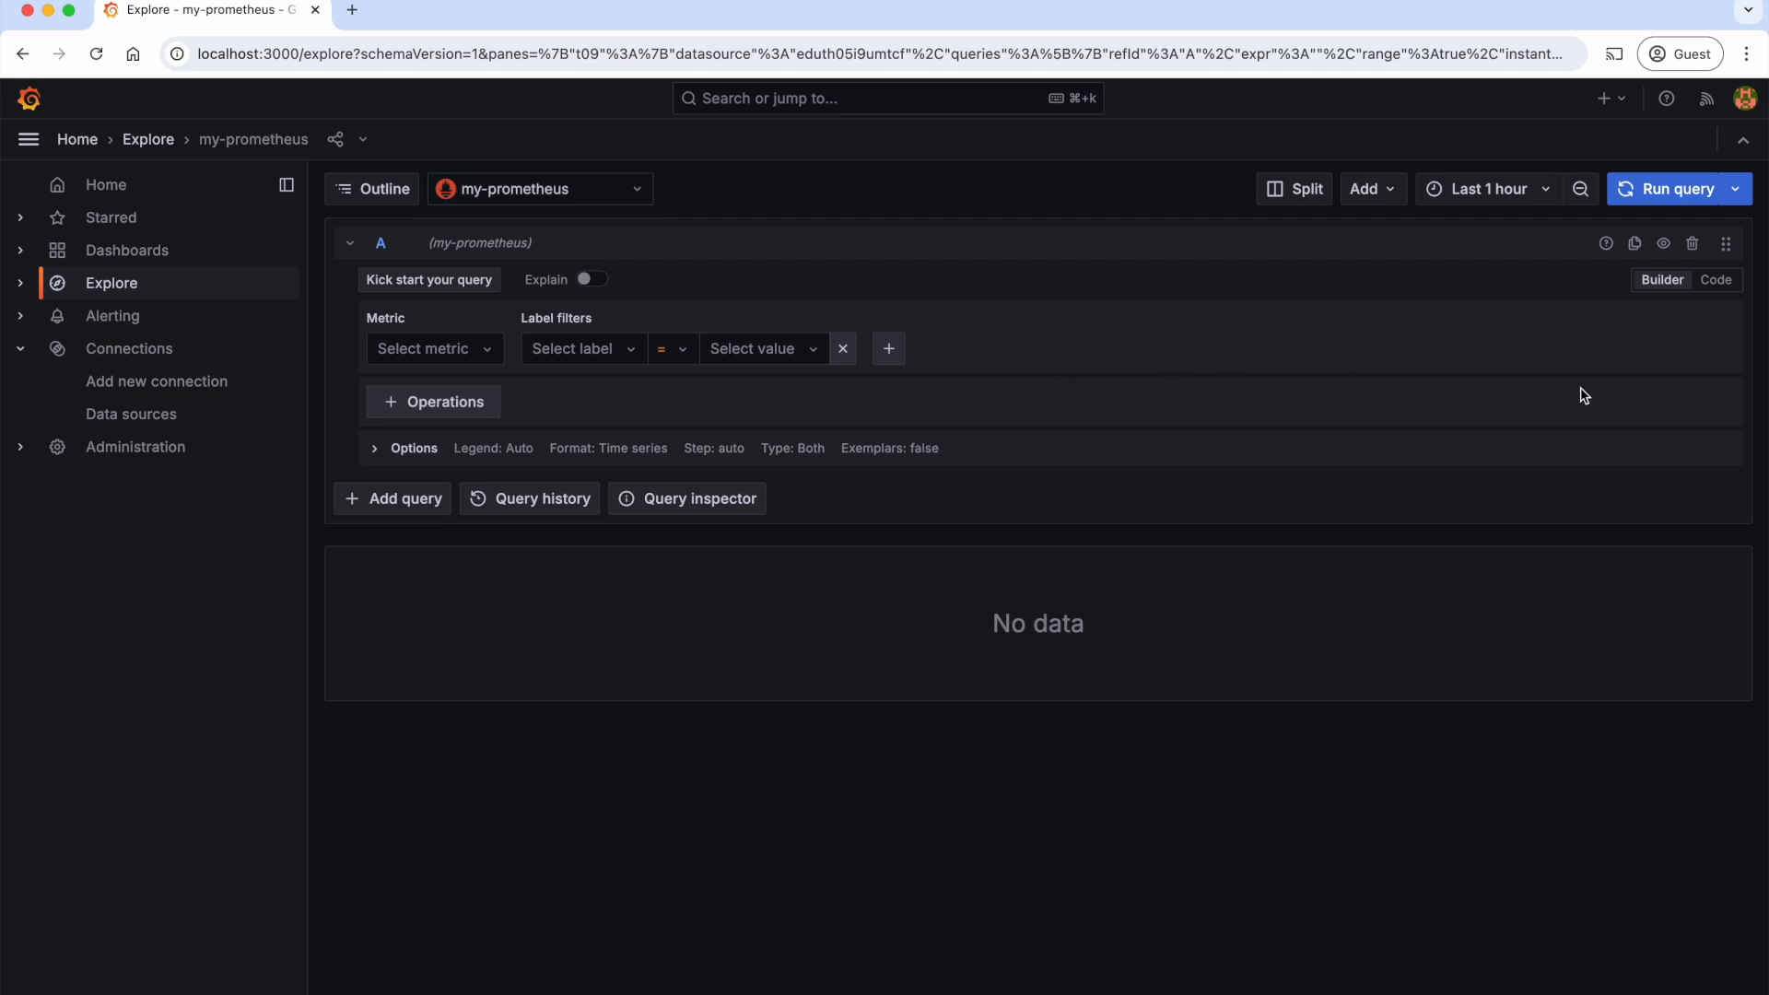
# Step: Switch the query editor to Code mode and enter the PromQL query kube_pod_status_phase{phase="Running"}
pyautogui.click(1727, 286)
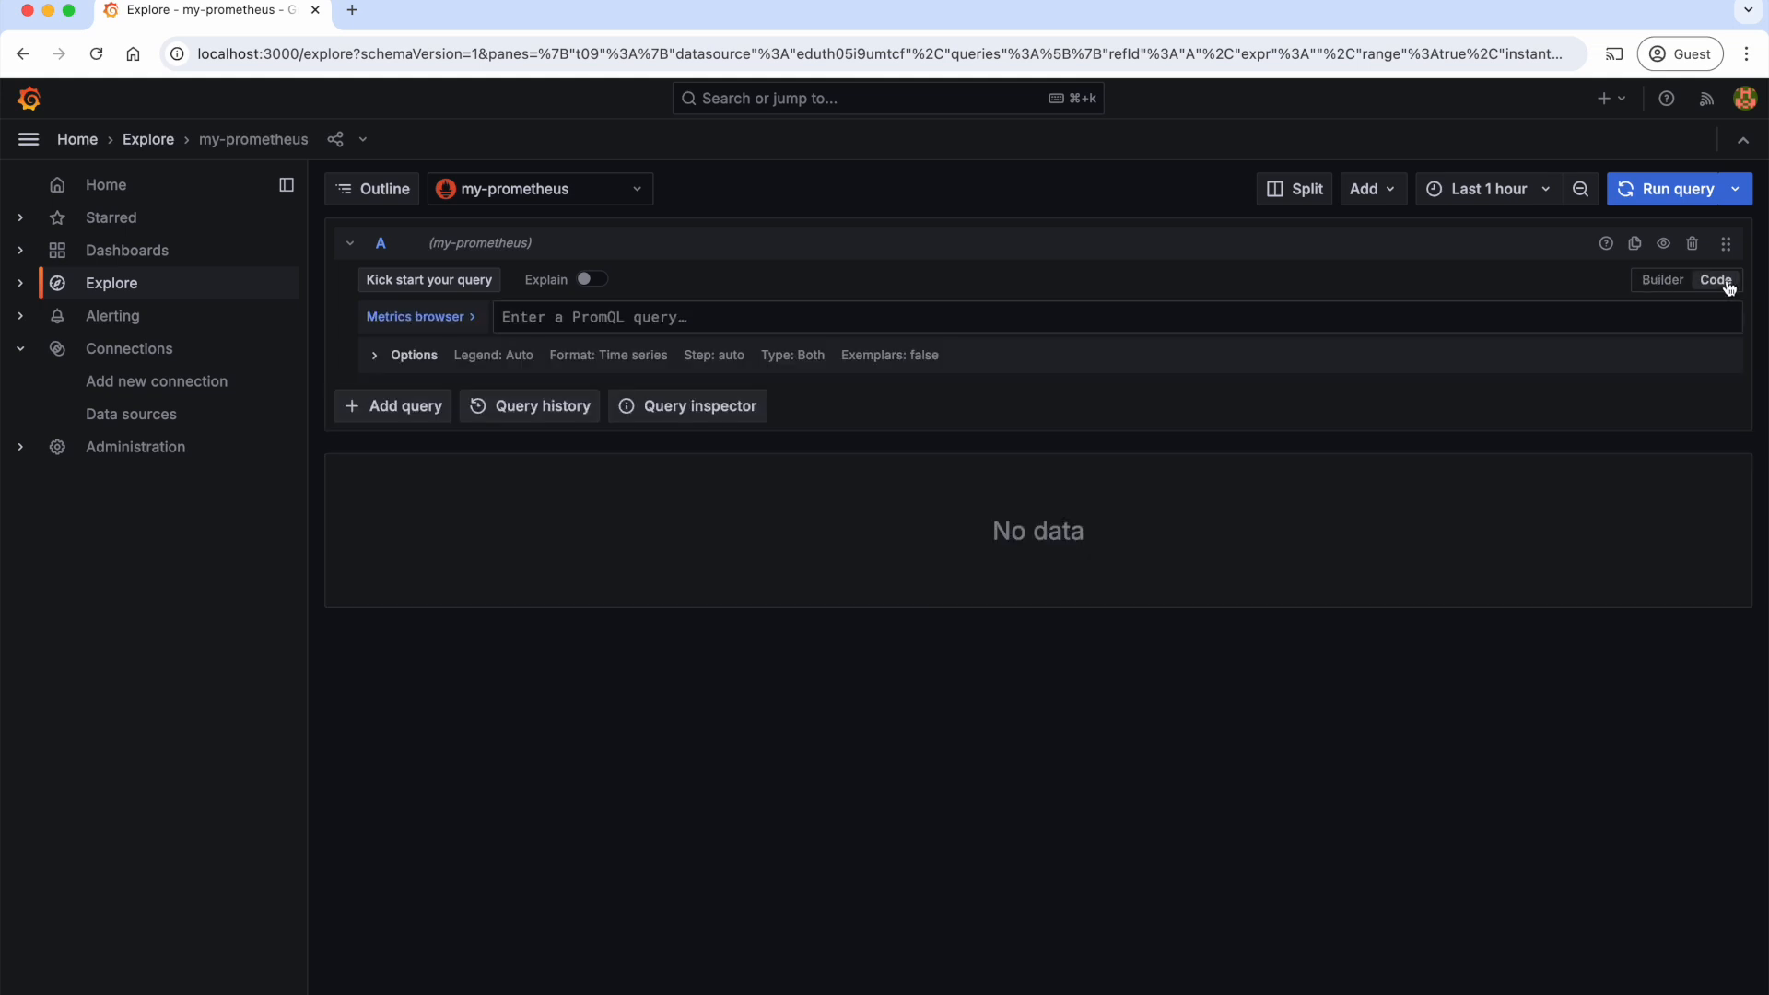
pyautogui.click(794, 311)
pyautogui.write('kube_pod_status_phase{phase="Running"}')
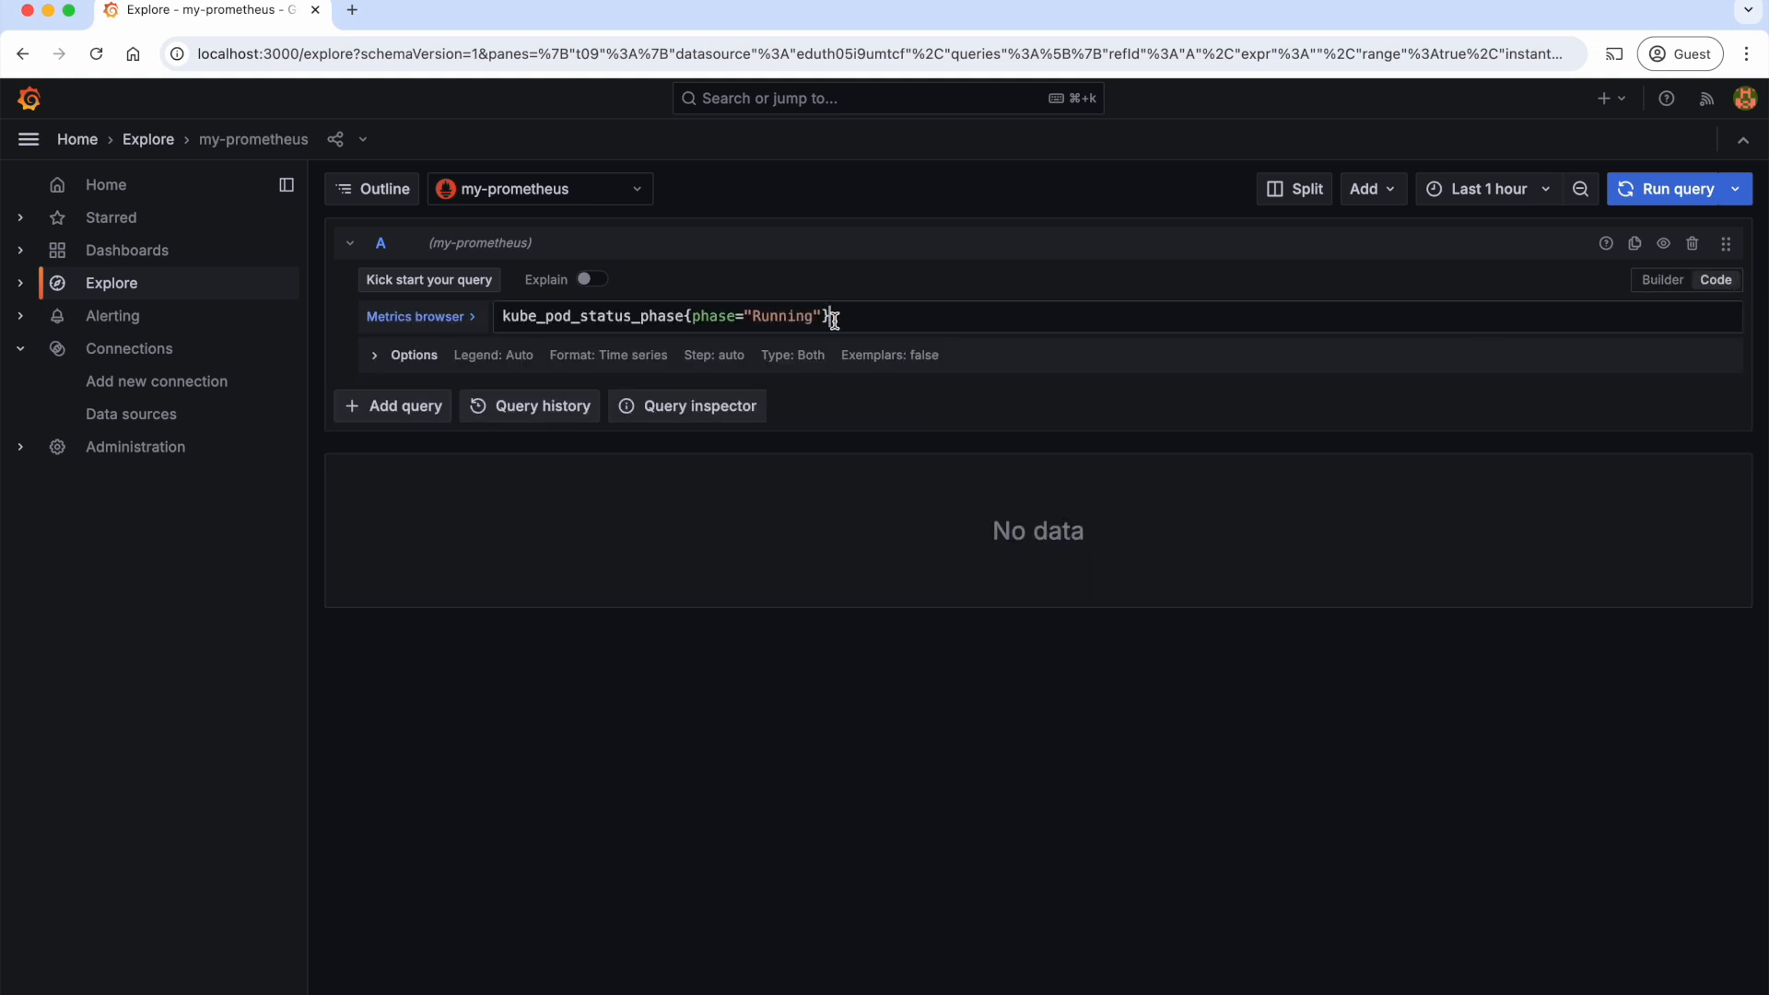
# Step: Examine the query's metric and label filters in Builder mode and return to Code mode
pyautogui.click(1666, 281)
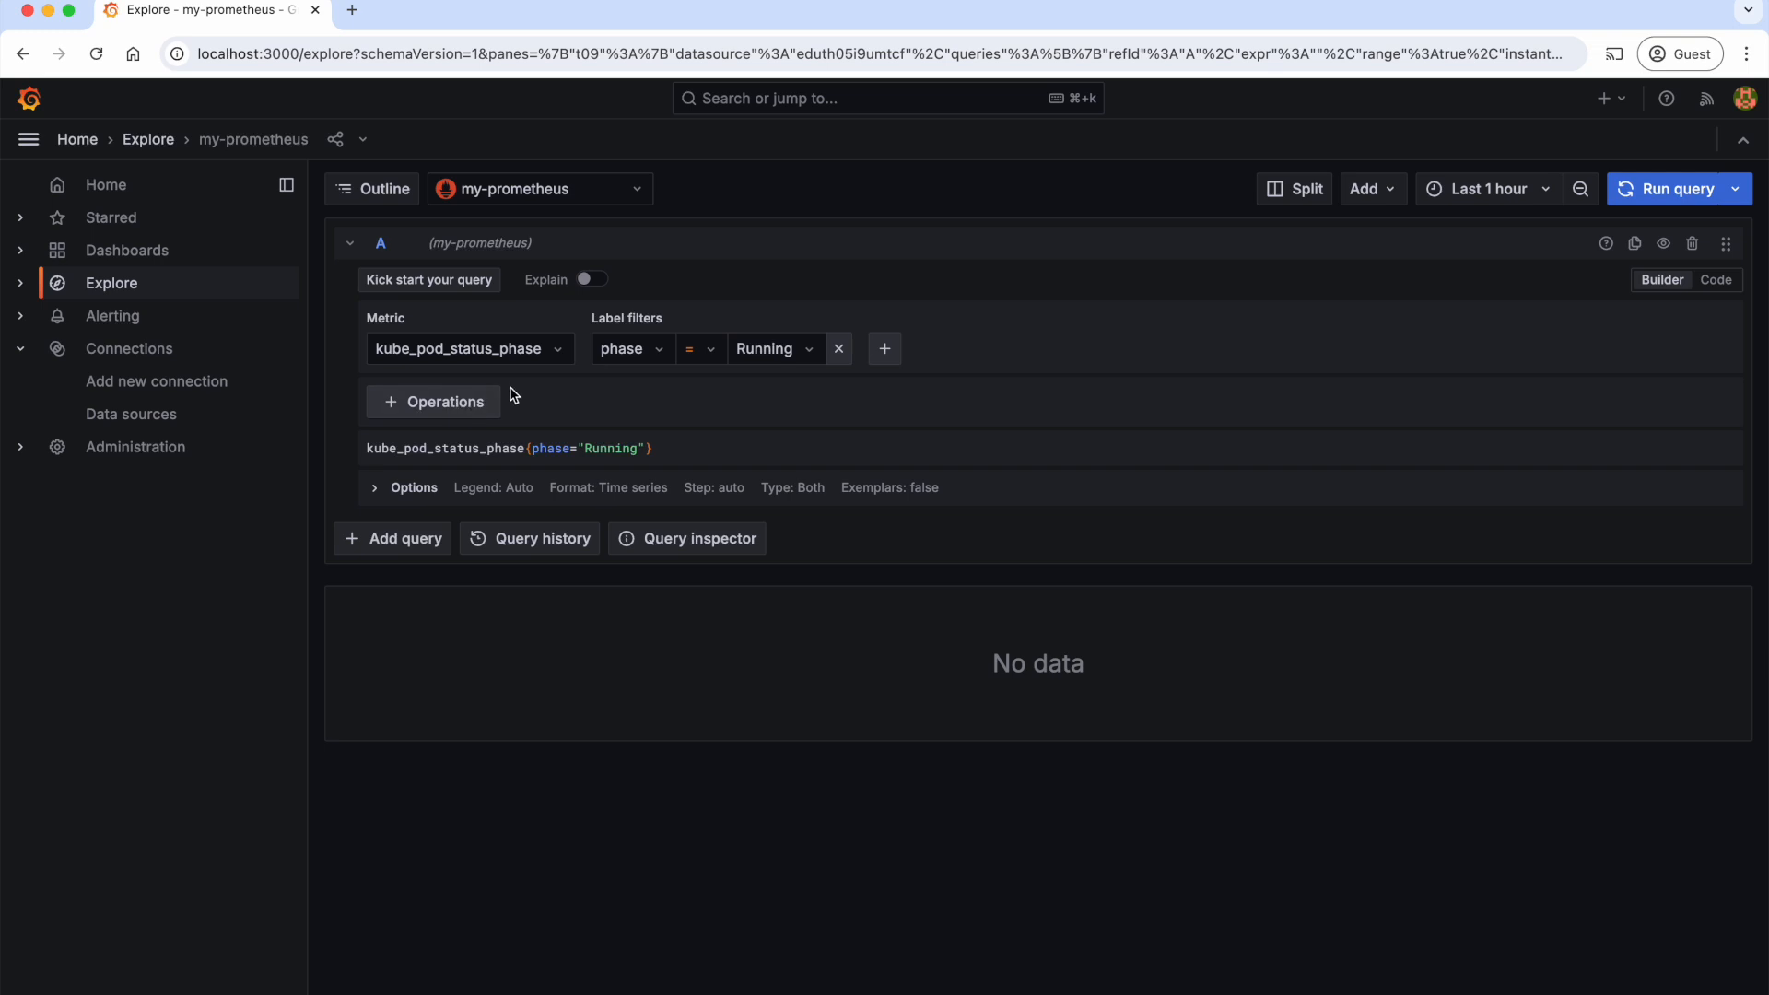
pyautogui.click(564, 356)
pyautogui.click(564, 356)
pyautogui.click(1715, 281)
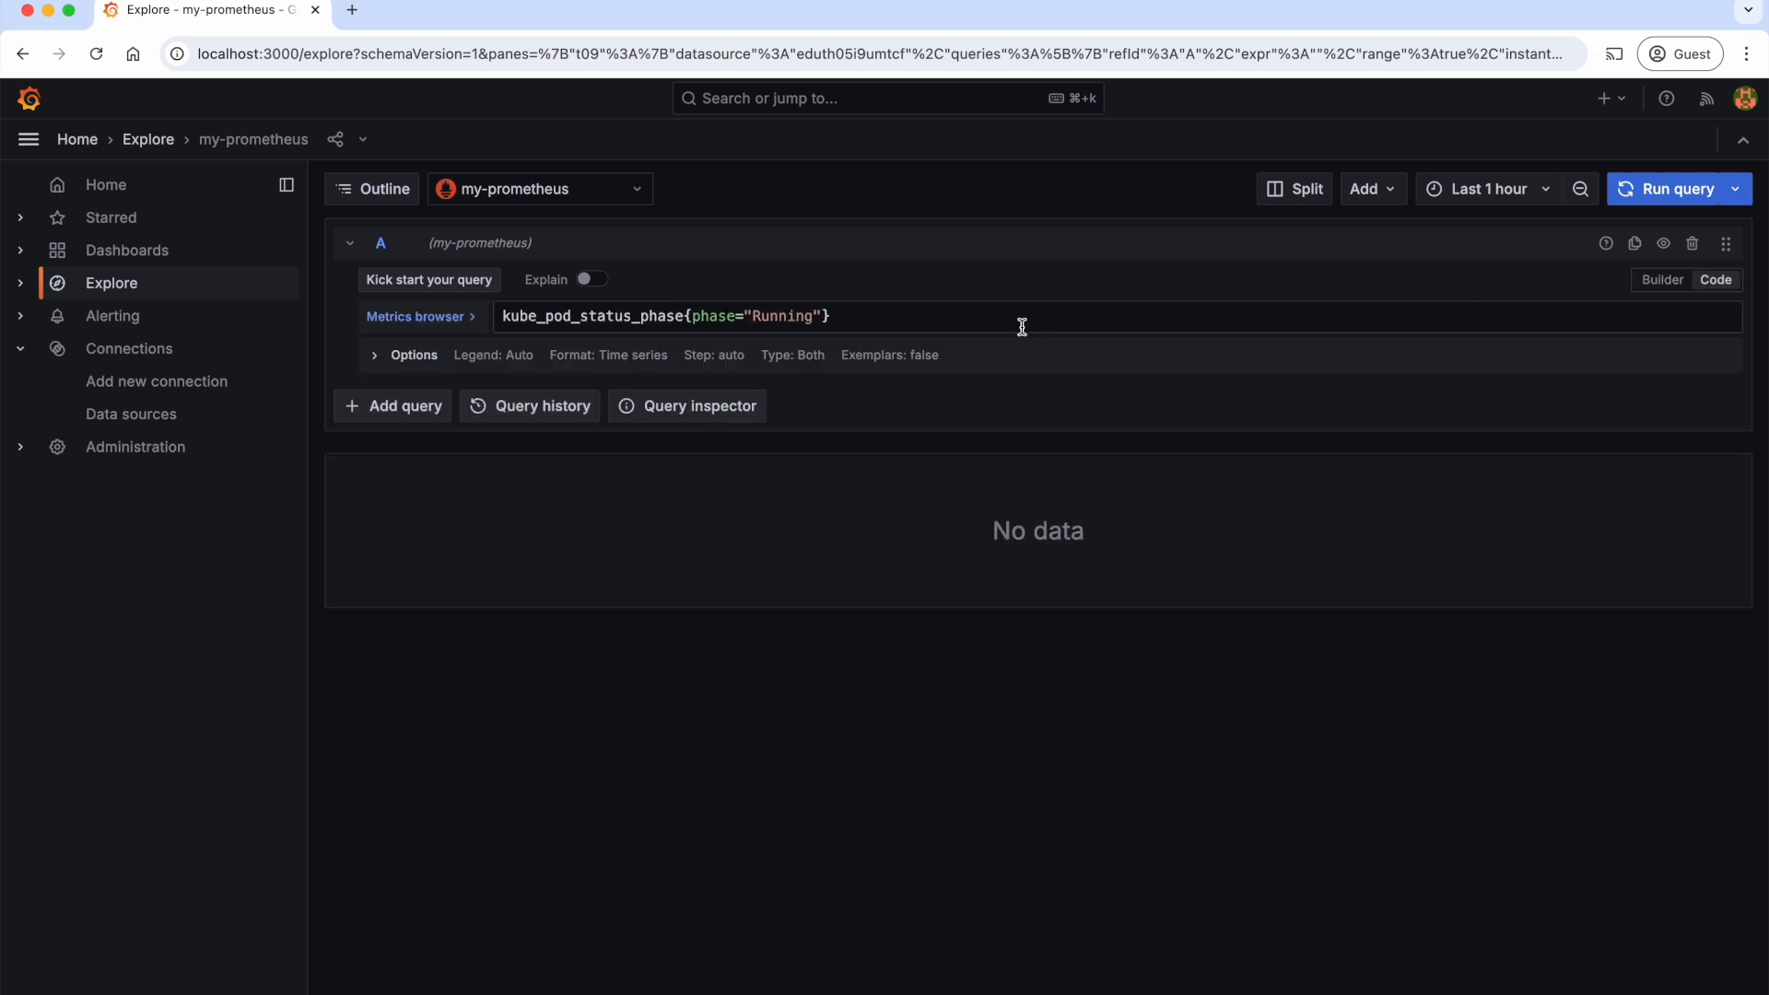
# Step: Run the pod status query and examine its graph and raw results
pyautogui.click(1672, 188)
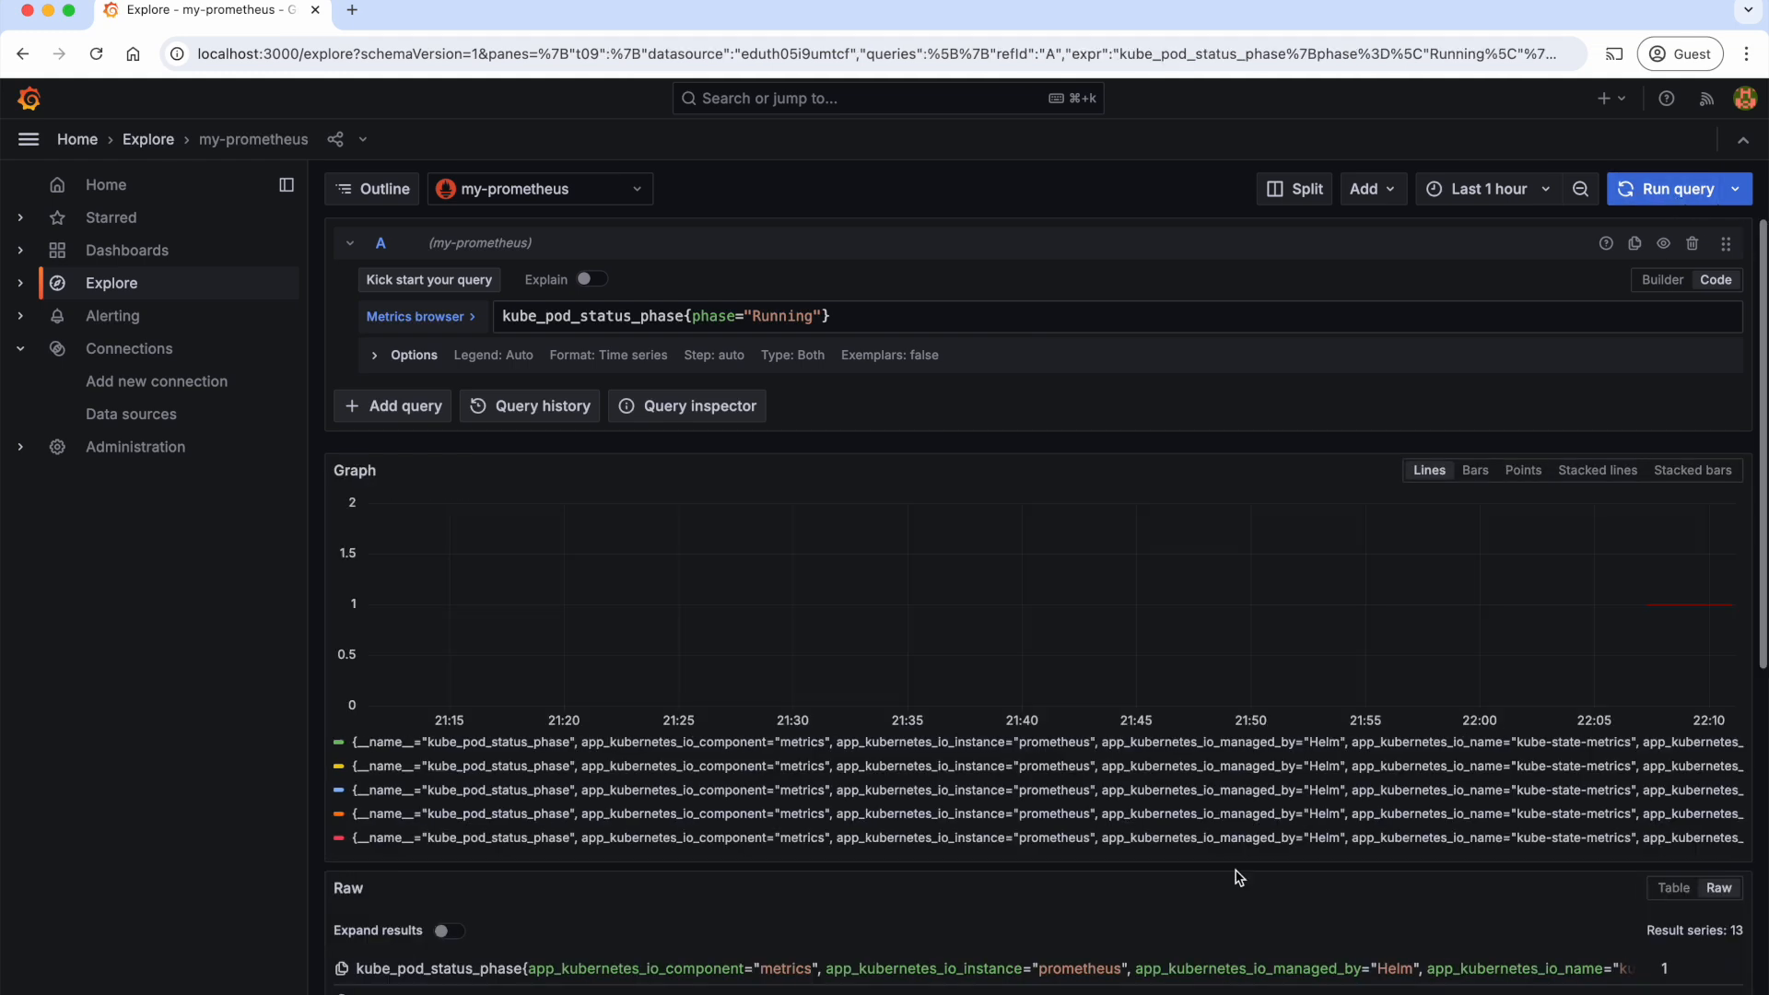
pyautogui.scroll(-3, 1179, 894)
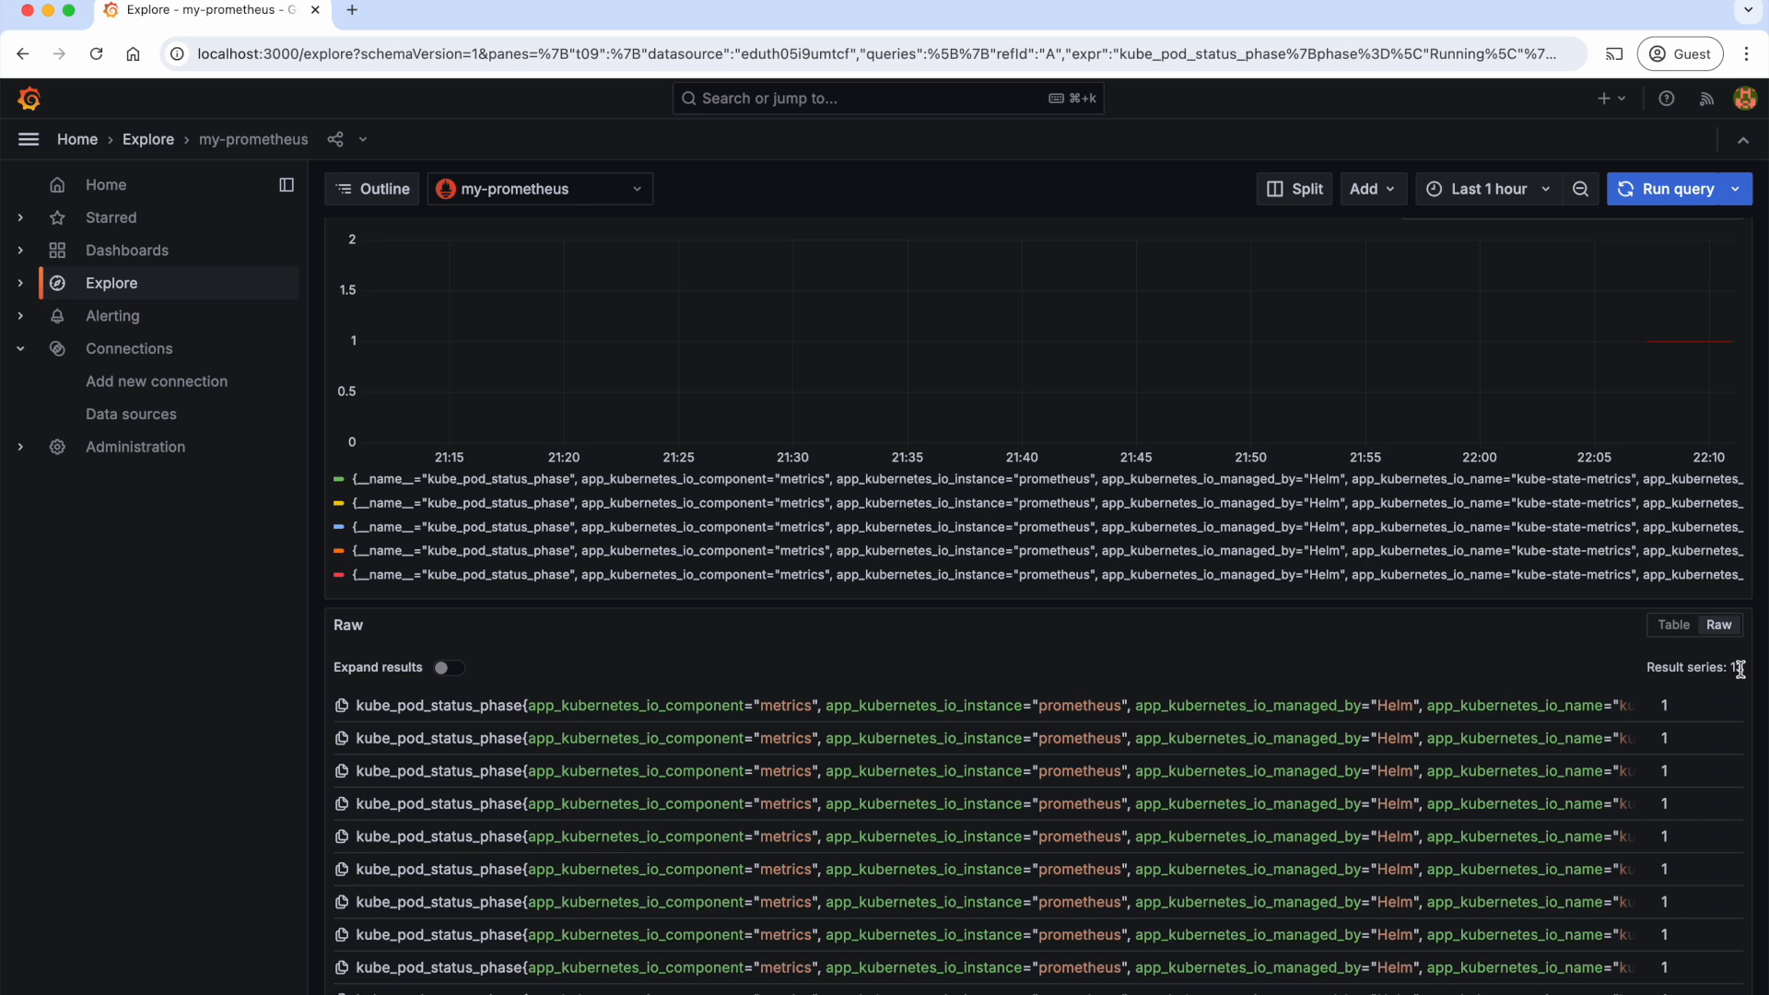
pyautogui.scroll(-2, 1645, 734)
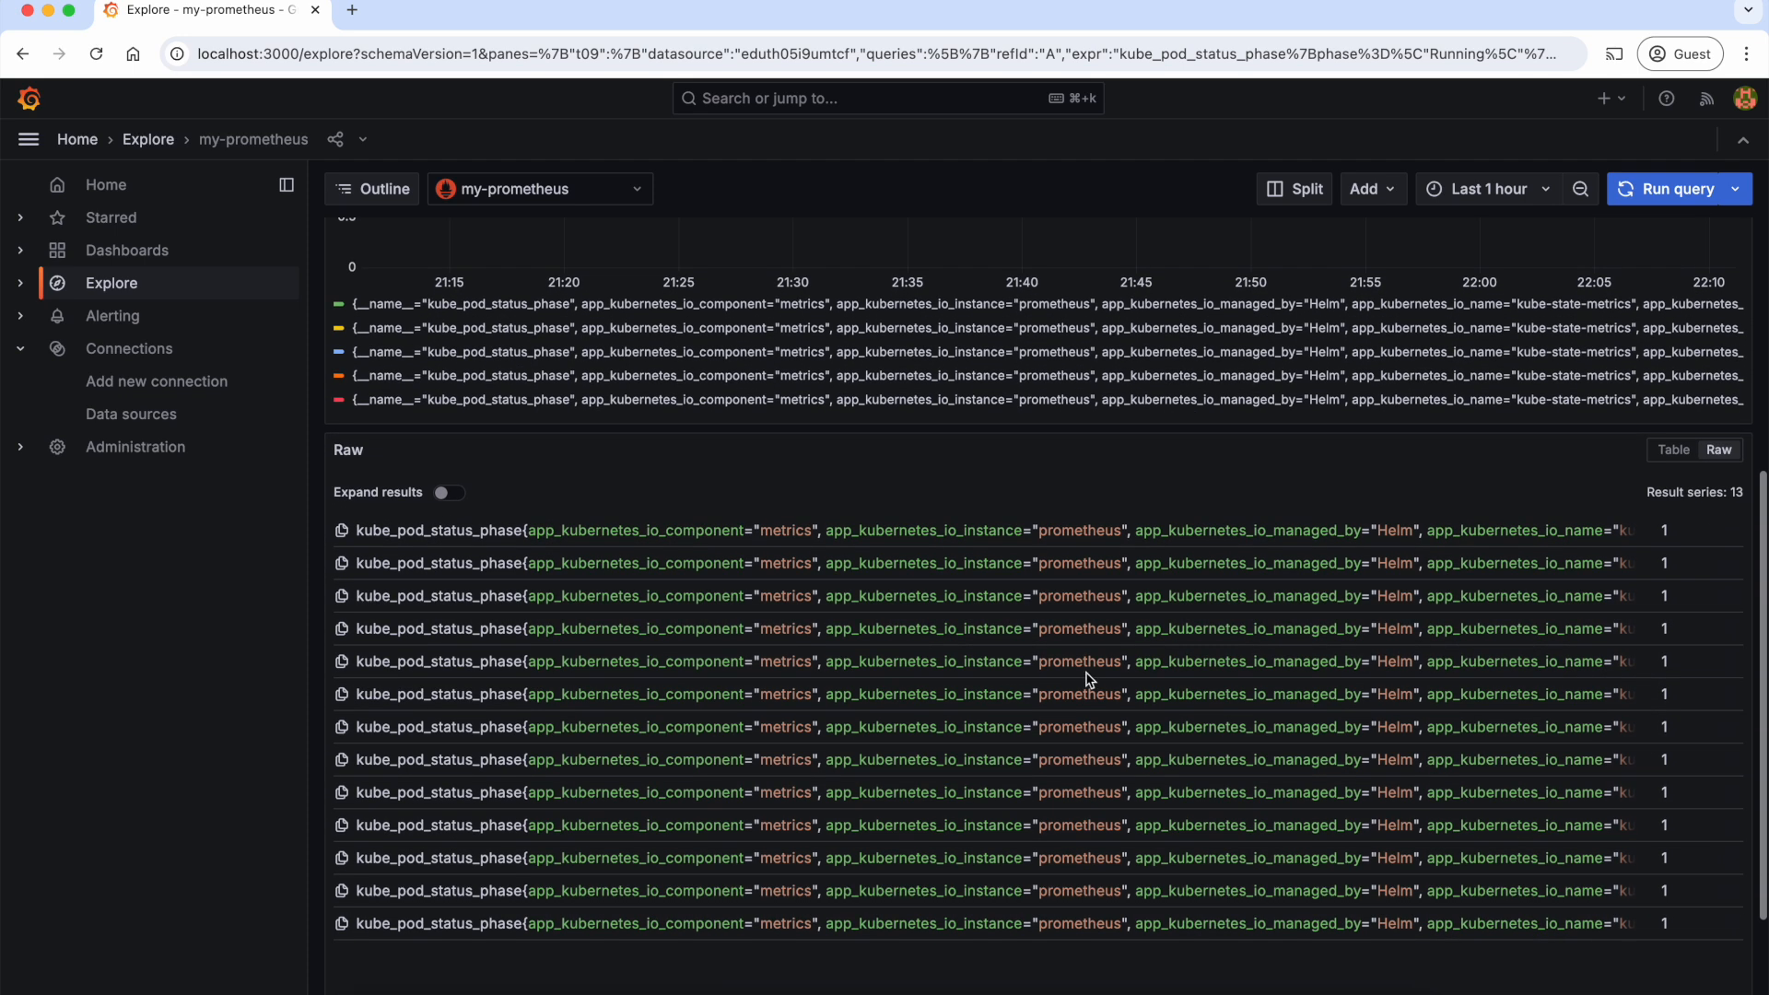
pyautogui.scroll(5, 1189, 620)
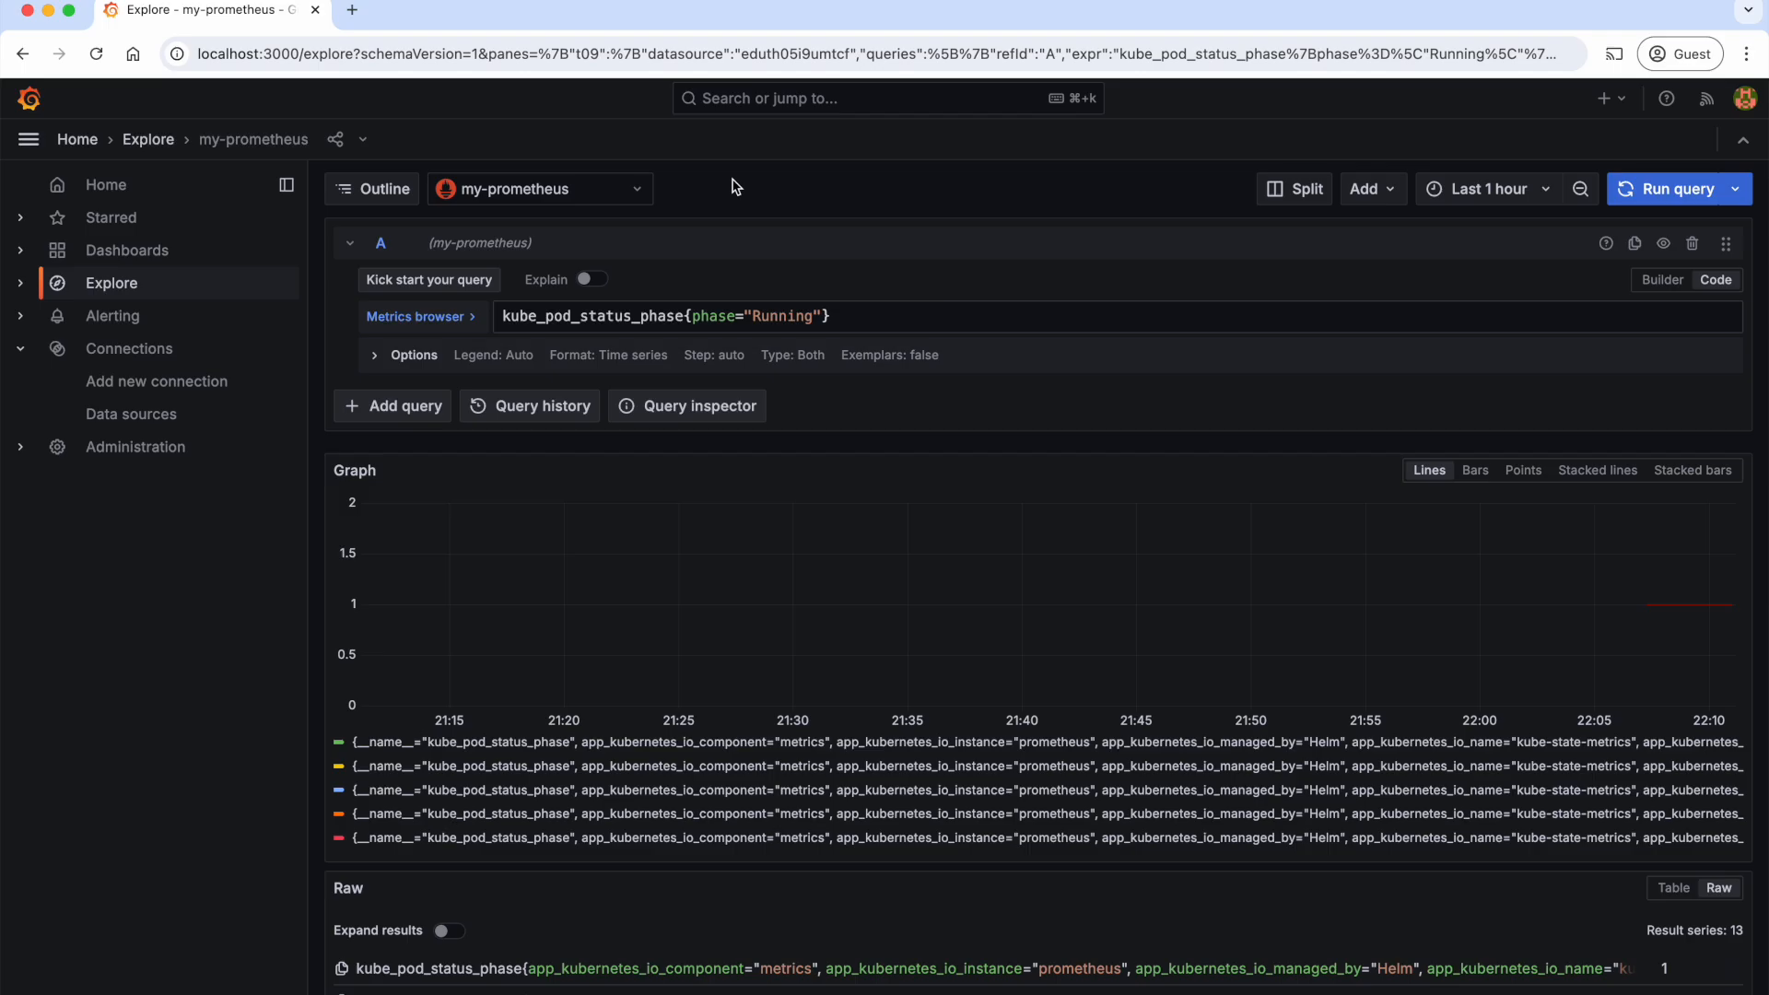
# Step: Open play.grafana.org in a new browser tab
pyautogui.press('super+t')
pyautogui.write('https://play.grafana.org/')
pyautogui.press('Return')
# Step: In Explore, find the GitHub: Grafana Repo data source with "git", select it and view its available query types
pyautogui.click(101, 286)
pyautogui.click(543, 189)
pyautogui.write('git')
pyautogui.click(513, 229)
pyautogui.click(820, 281)
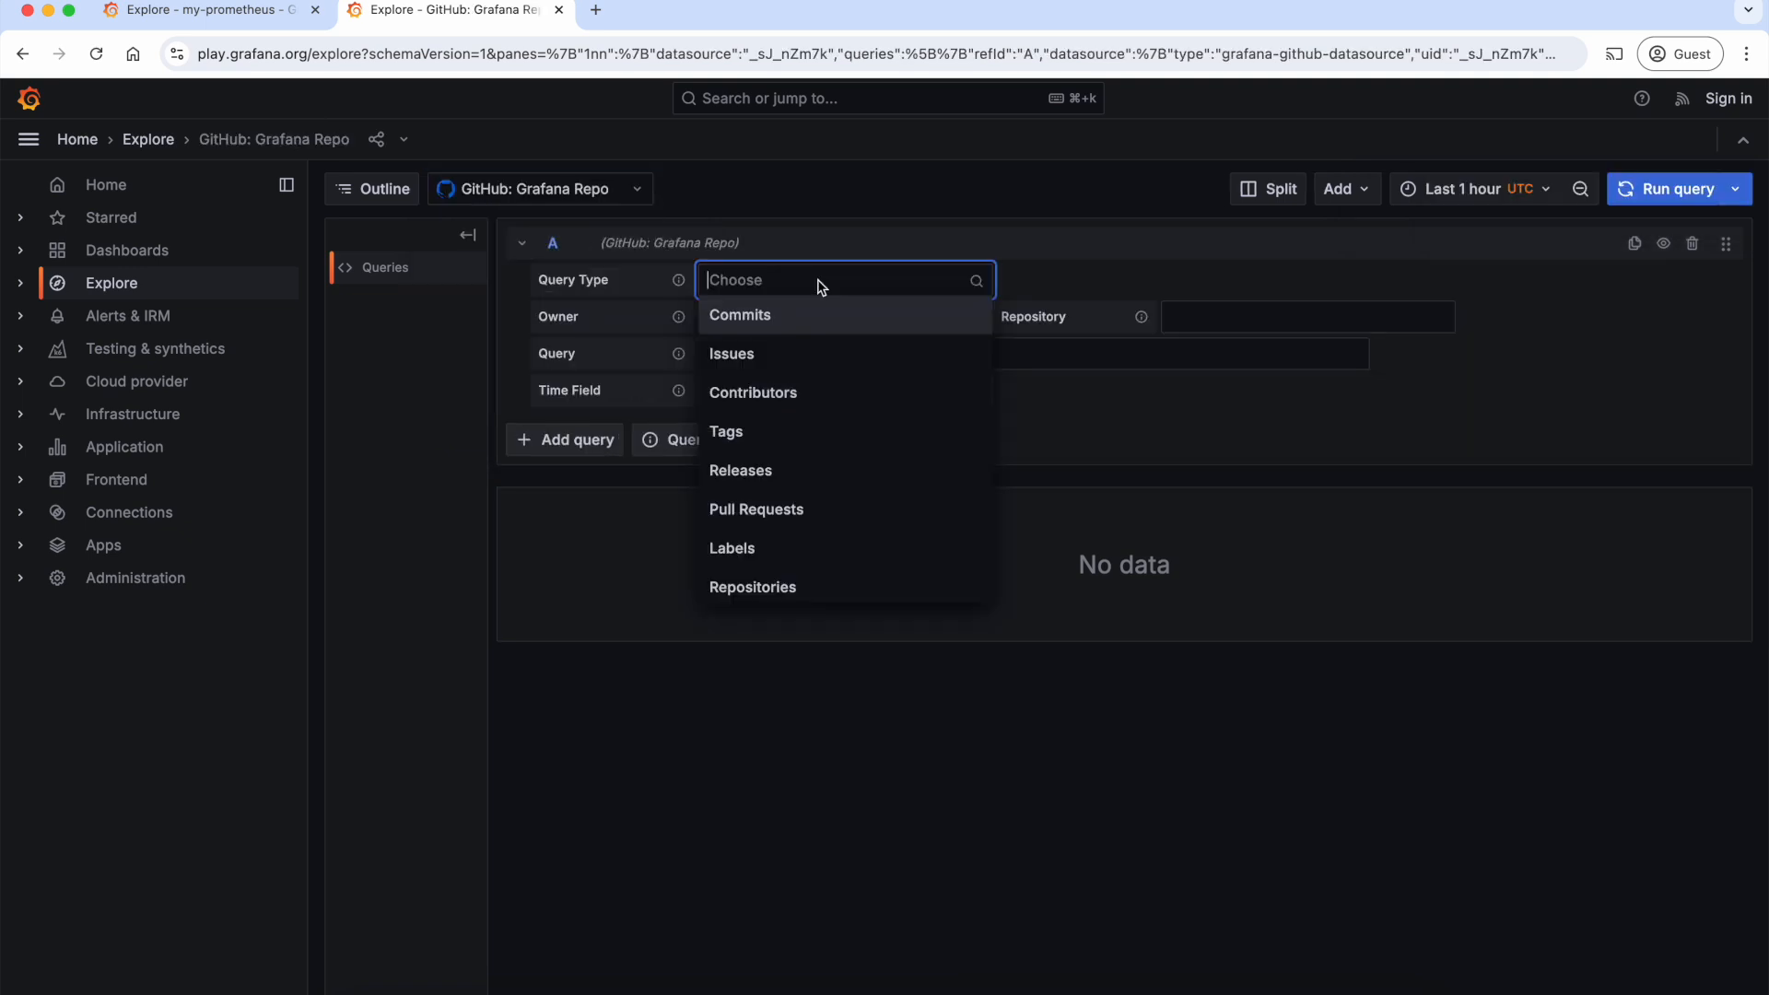
pyautogui.click(821, 286)
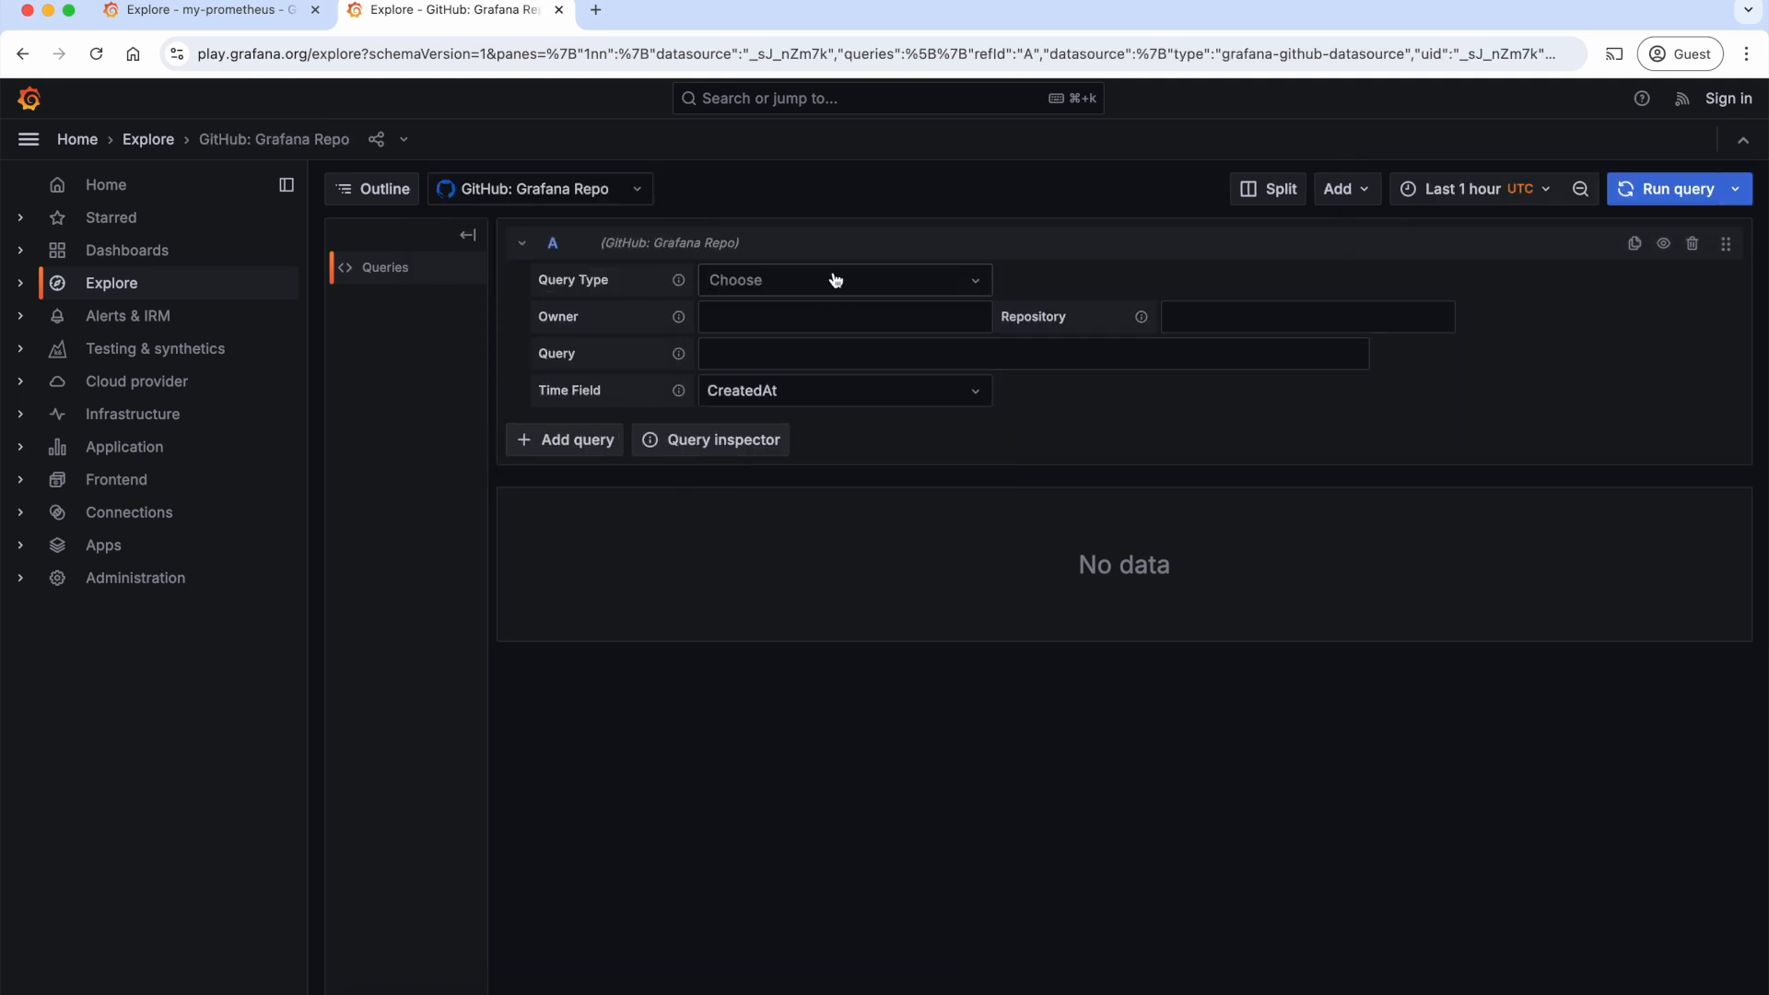
# Step: Switch the Explore data source to LokiNGINXLogs, found with "lok", and show its query editor in Builder mode
pyautogui.click(836, 280)
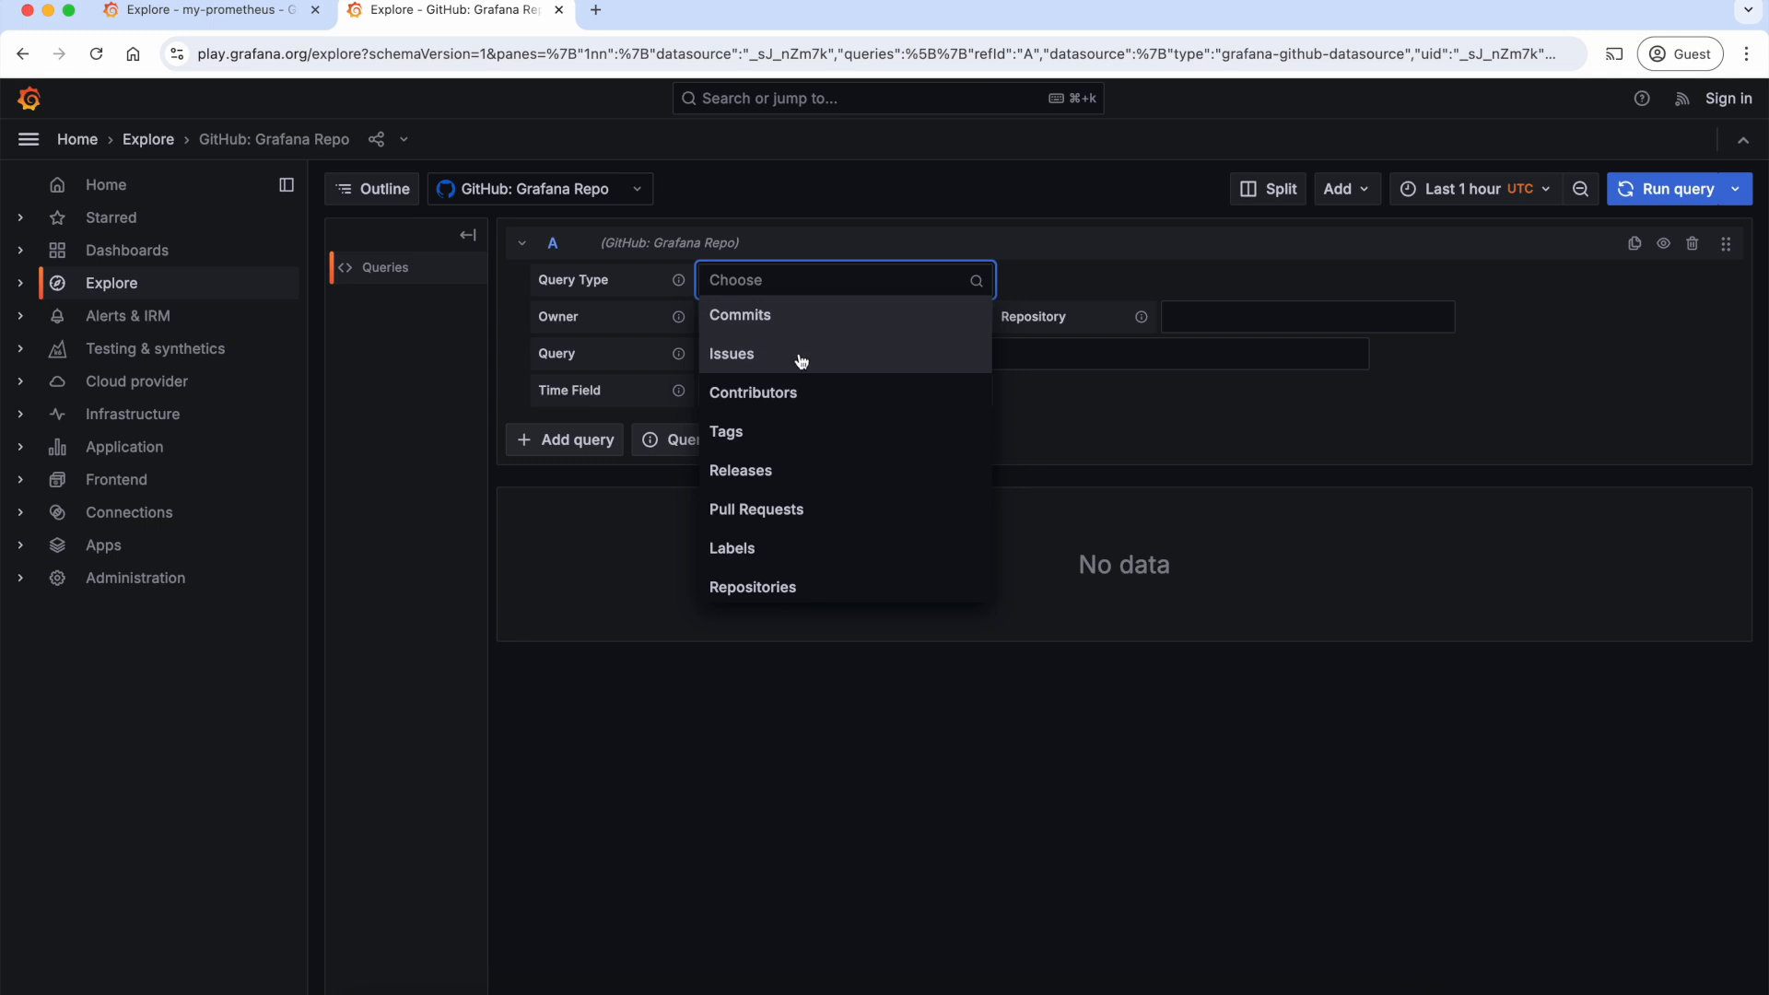
pyautogui.click(636, 198)
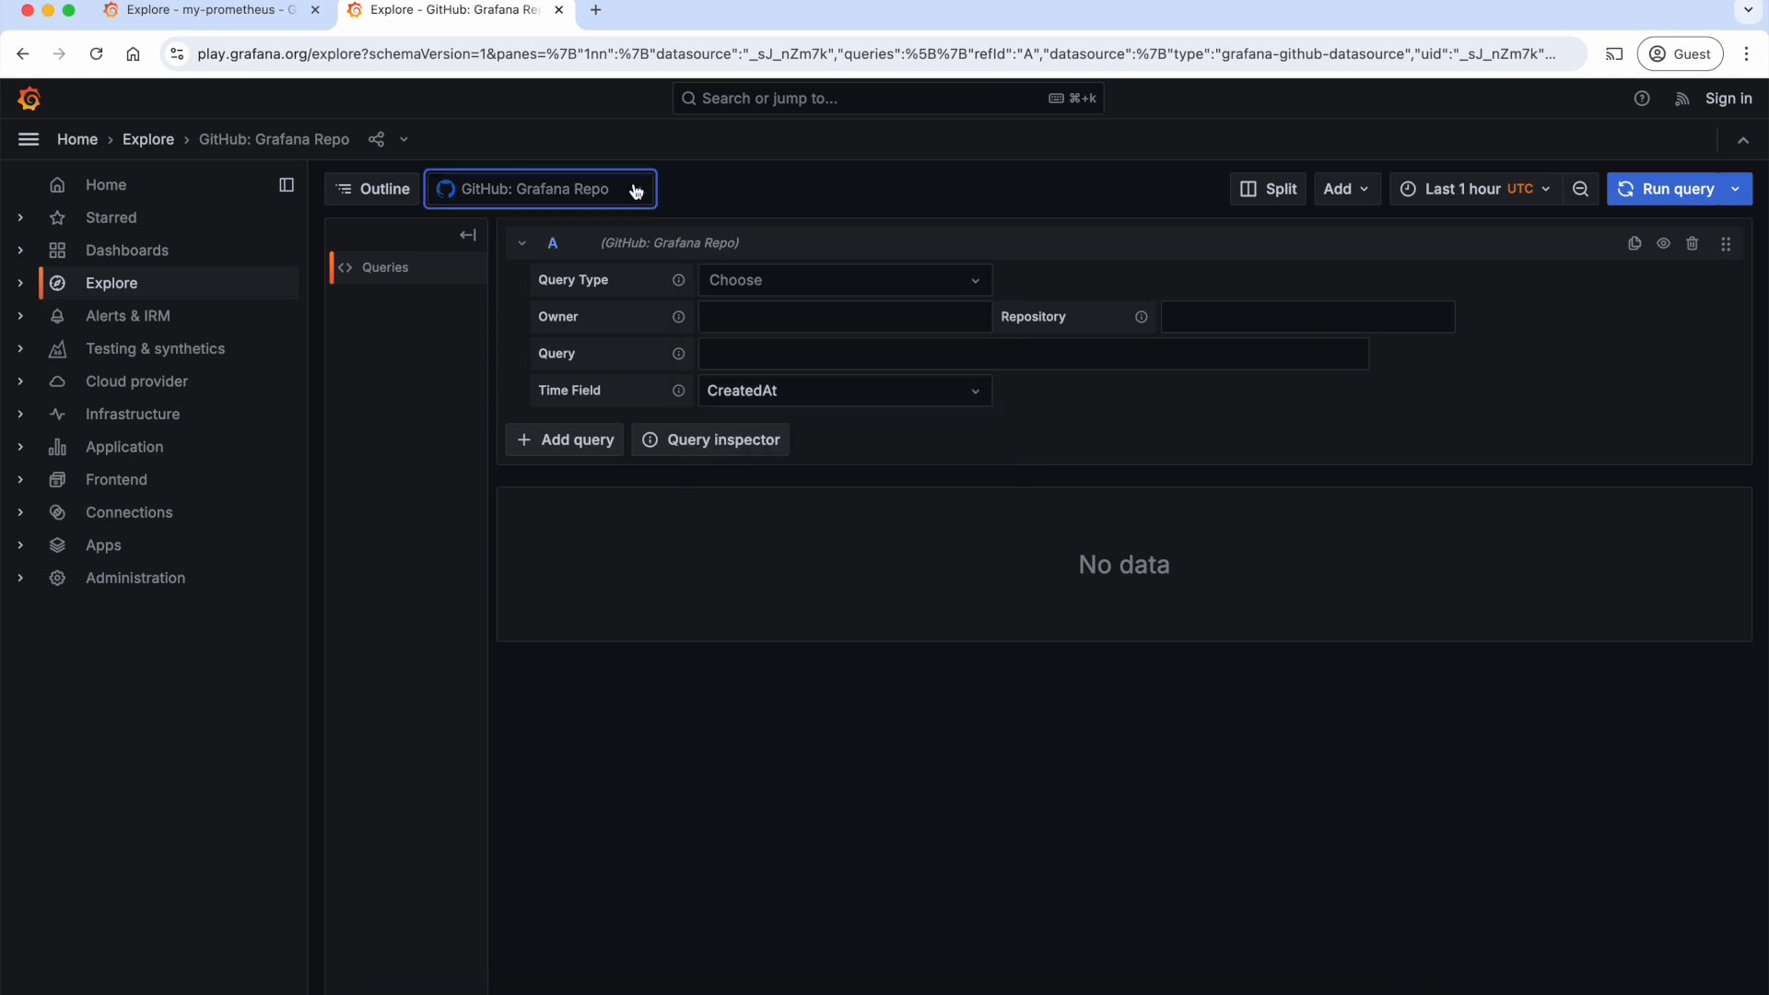
pyautogui.write('lok')
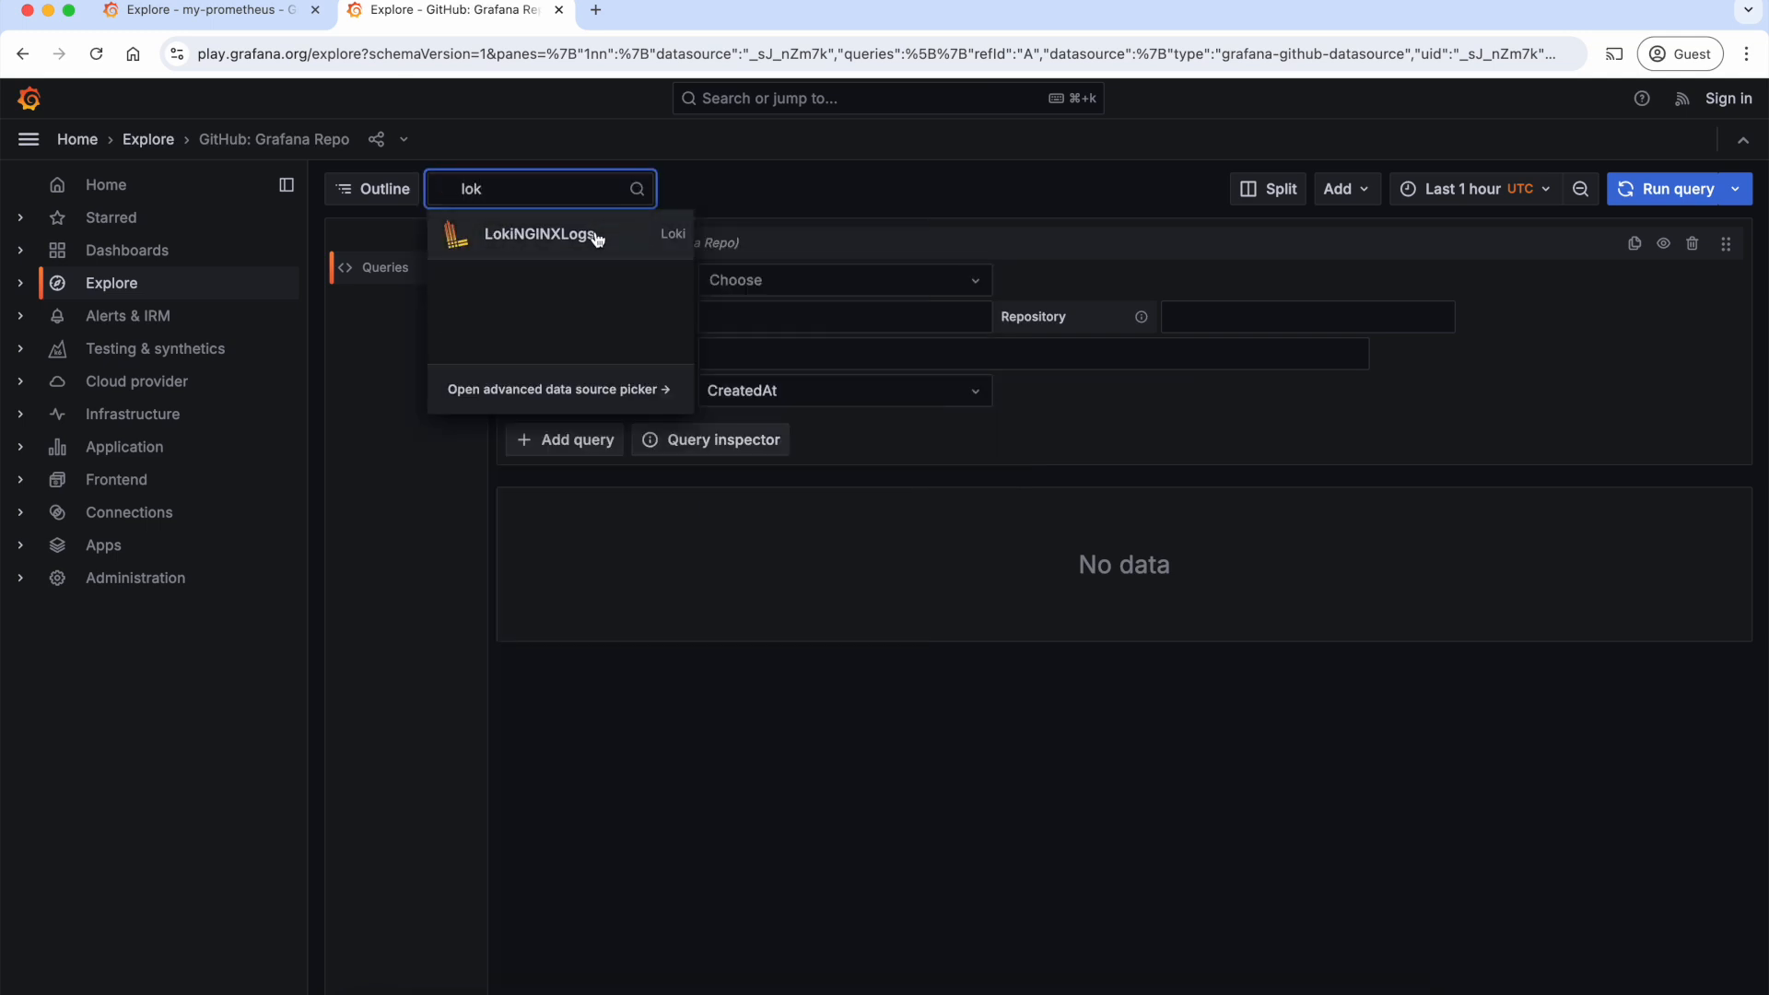
pyautogui.click(602, 234)
pyautogui.click(1663, 281)
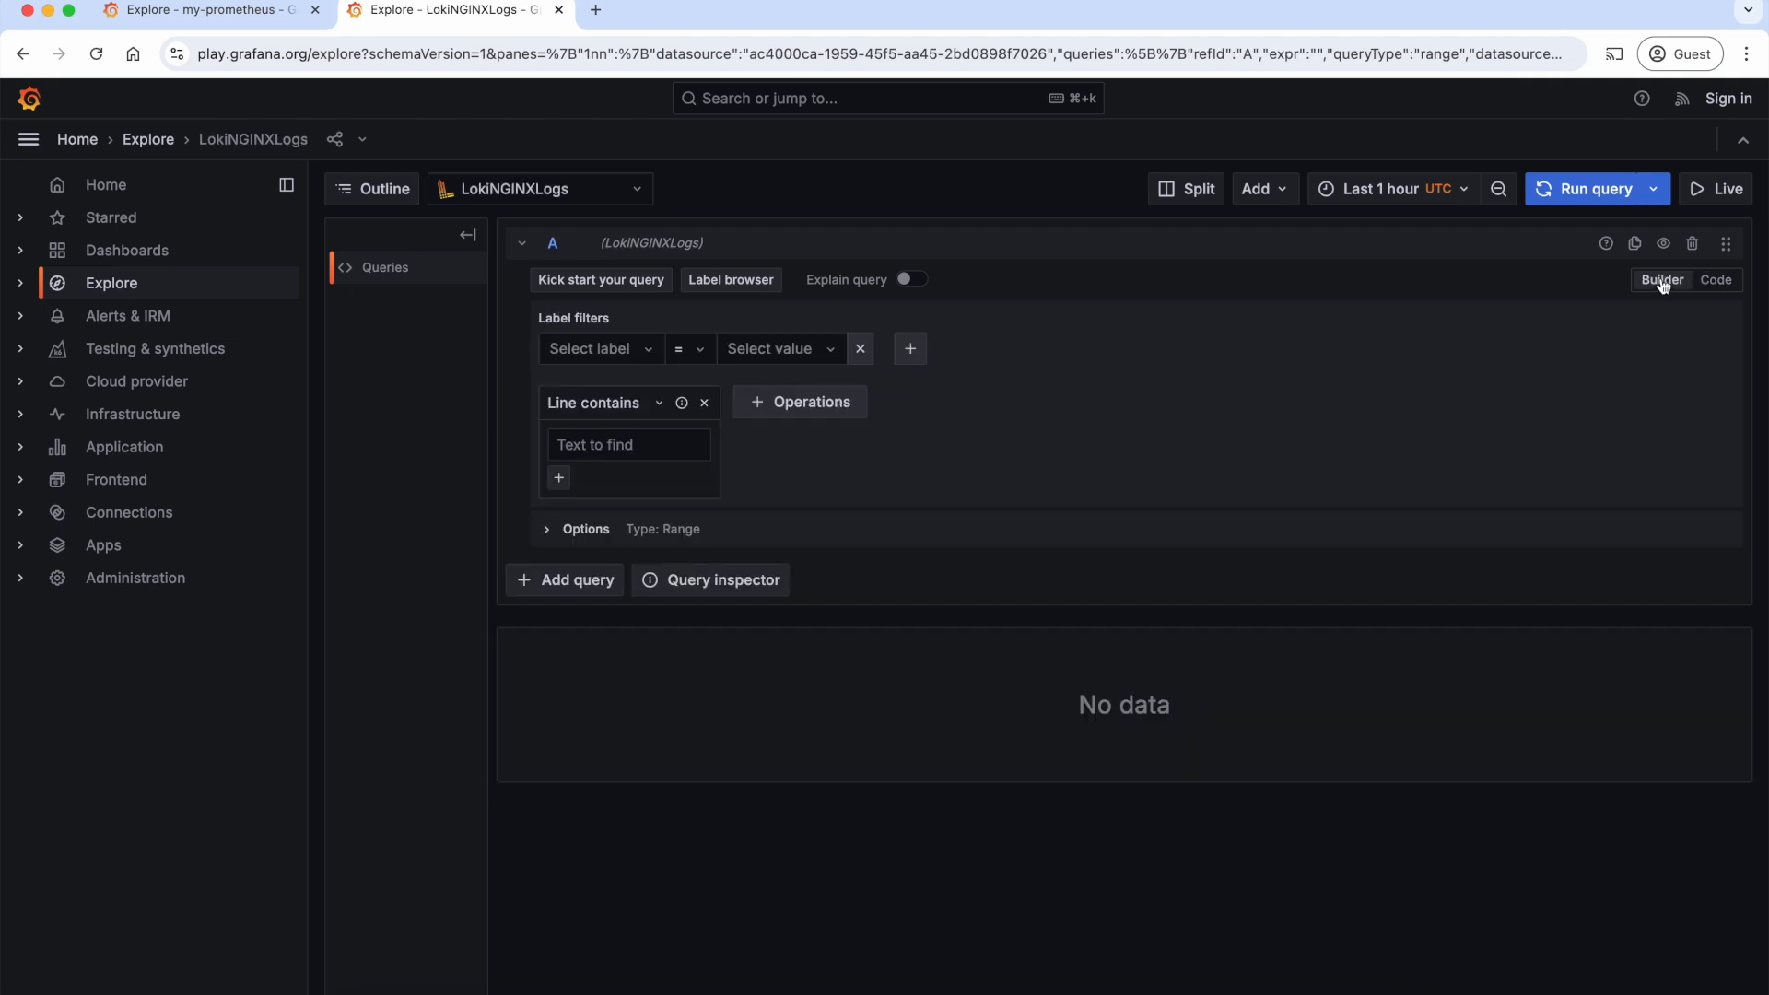
# Step: Filter the Loki query by the label agent = promtail and run it
pyautogui.click(639, 351)
pyautogui.click(599, 381)
pyautogui.click(766, 349)
pyautogui.click(759, 391)
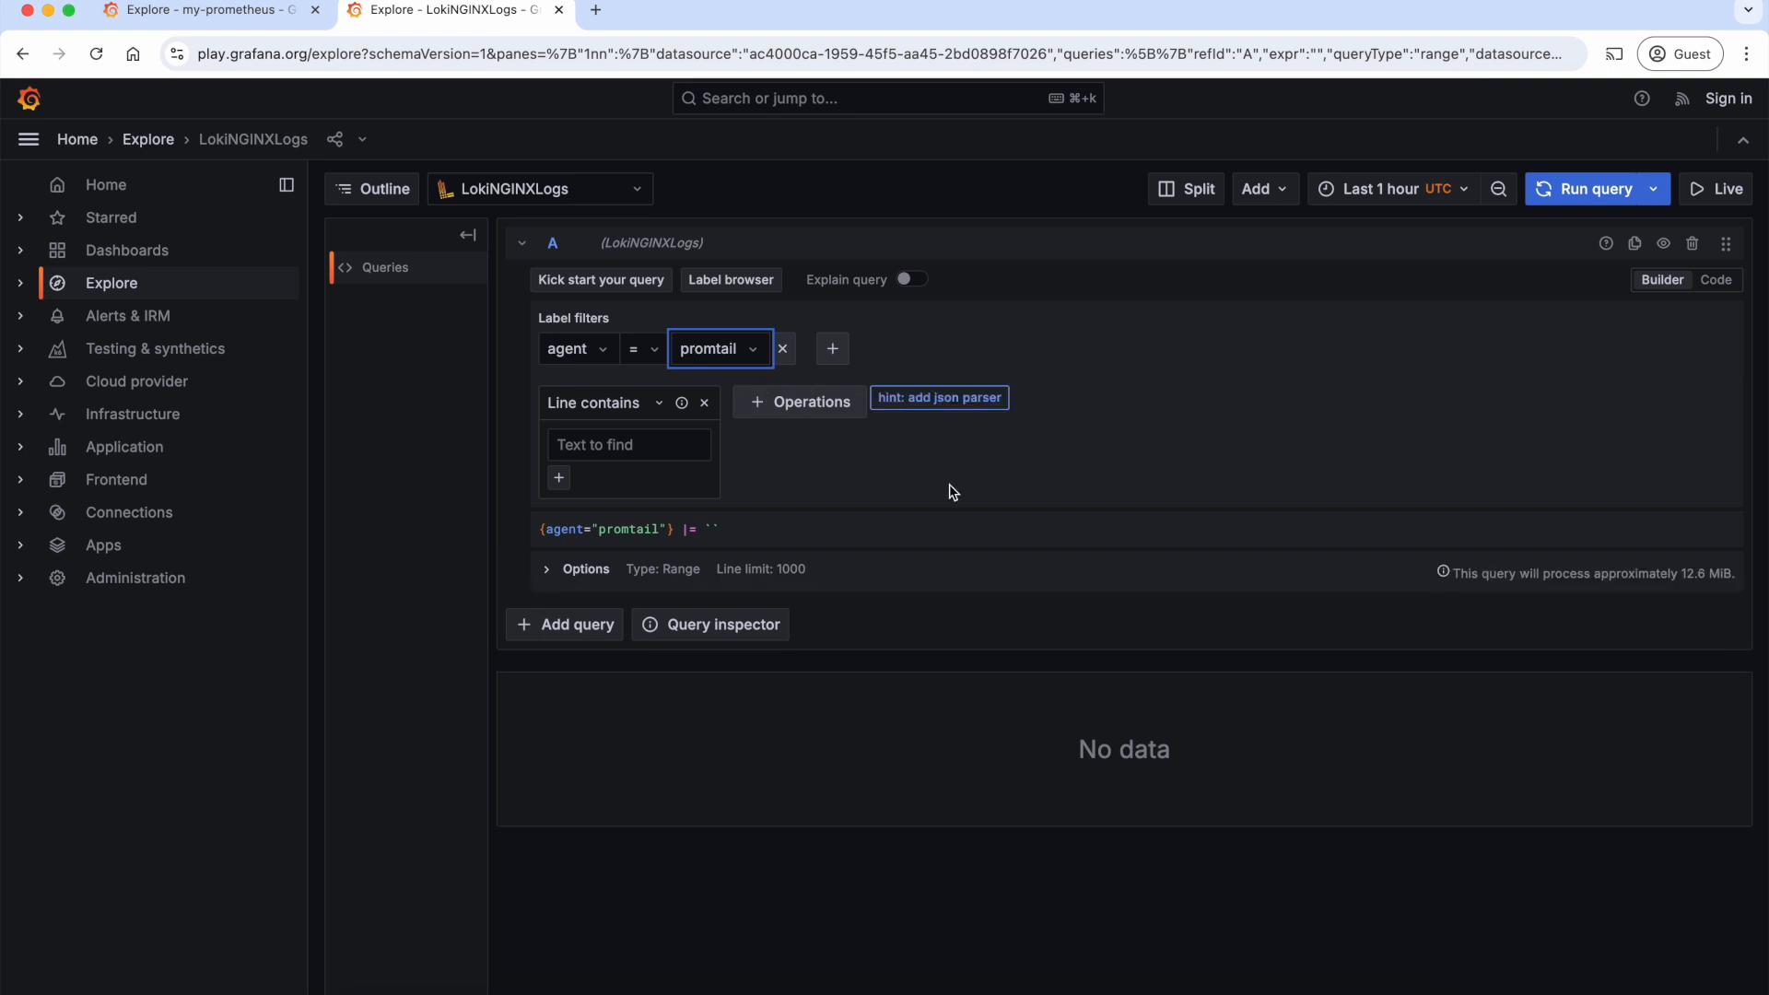
# Step: View the surrounding log context of the newest log line, close it and expand that line's fields
pyautogui.scroll(-5, 1170, 537)
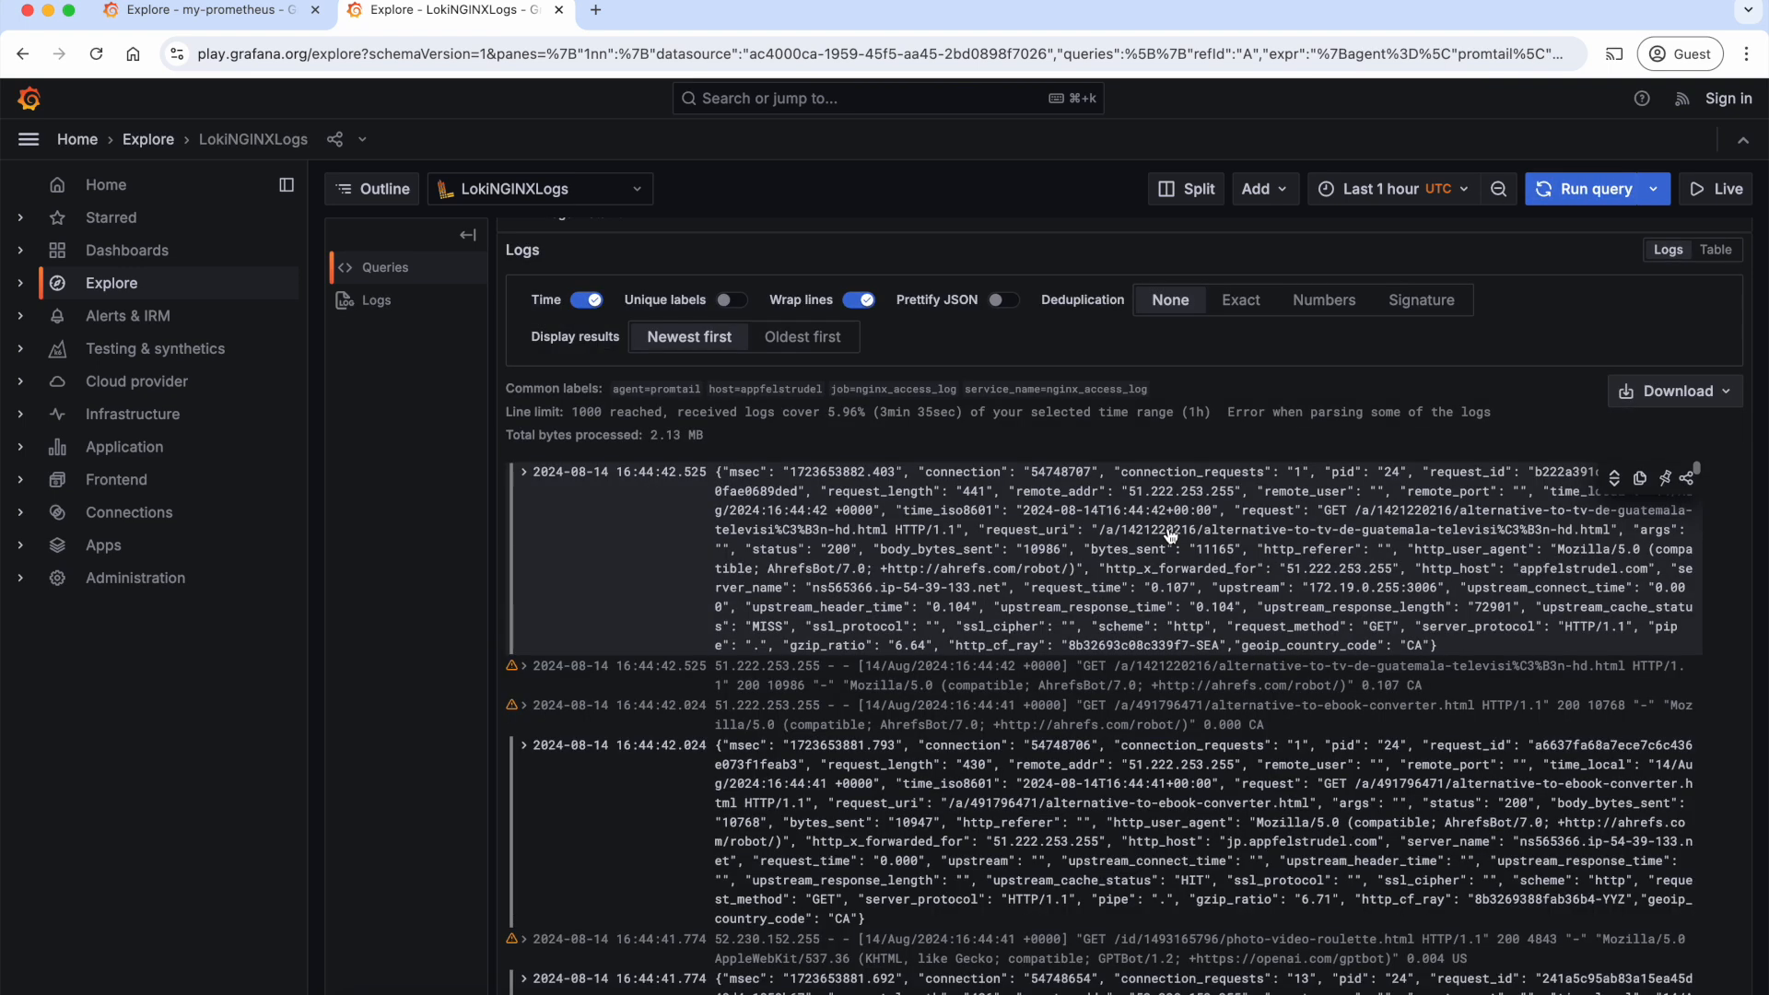
pyautogui.click(1638, 479)
pyautogui.click(1615, 479)
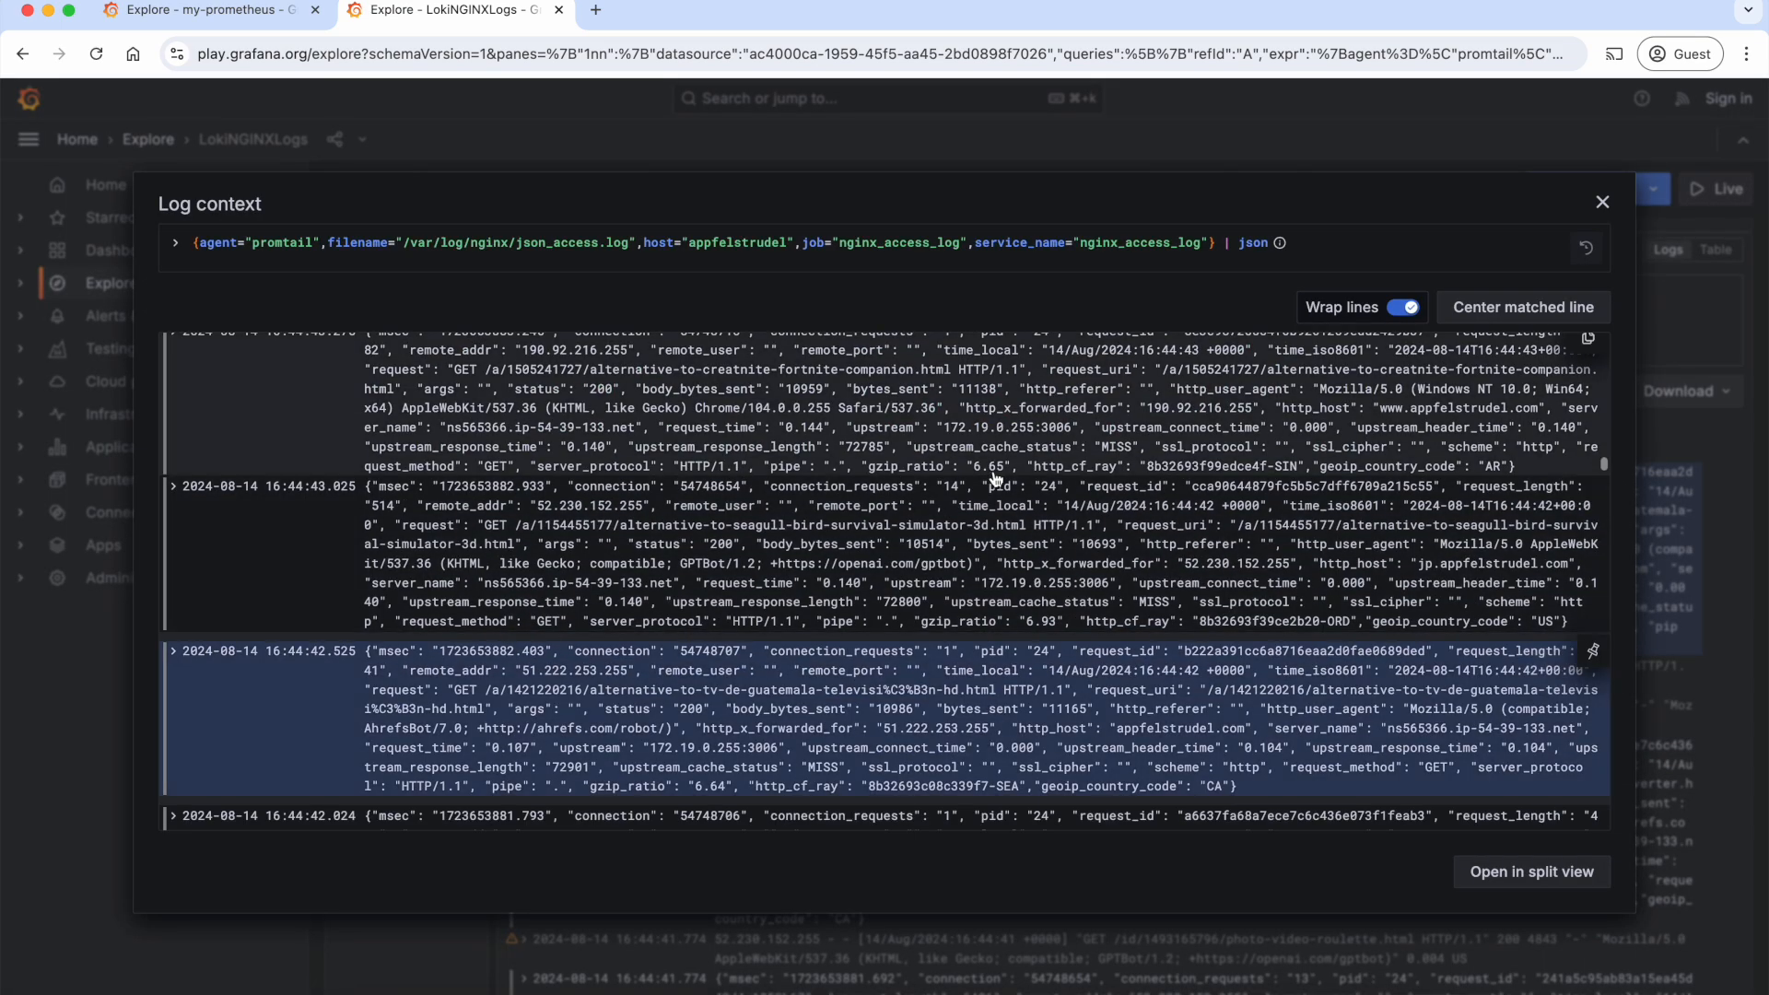
pyautogui.press('Escape')
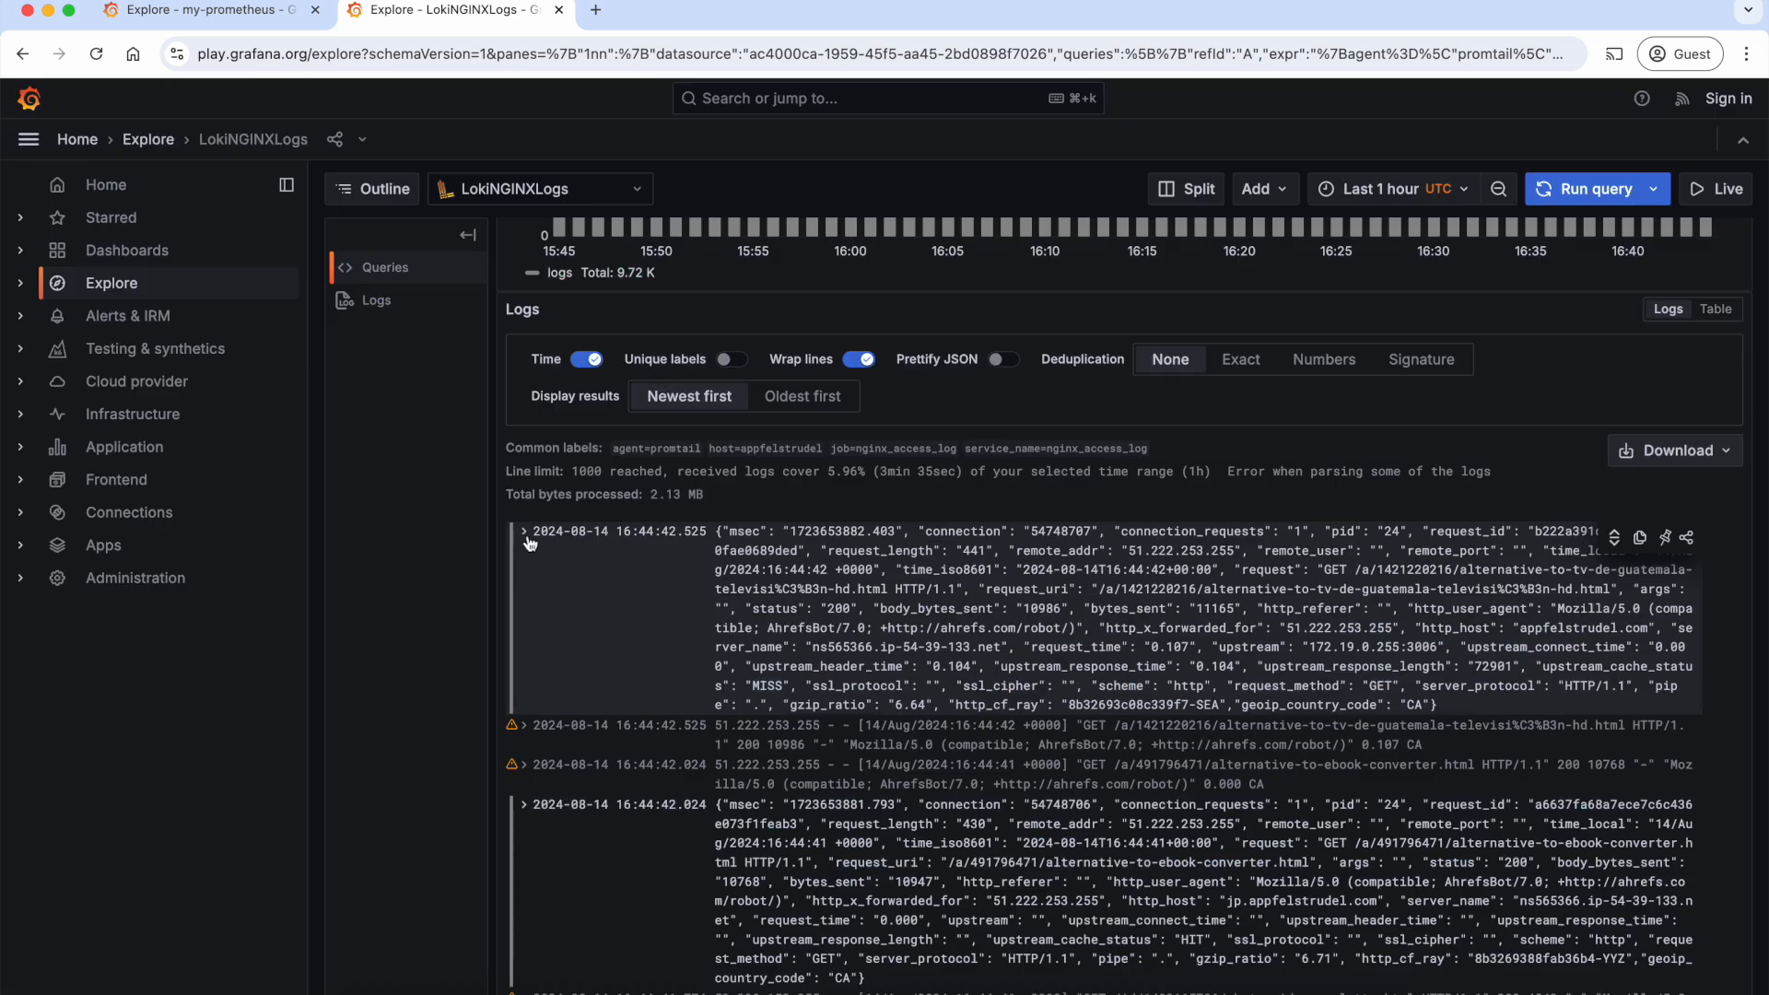
pyautogui.click(525, 534)
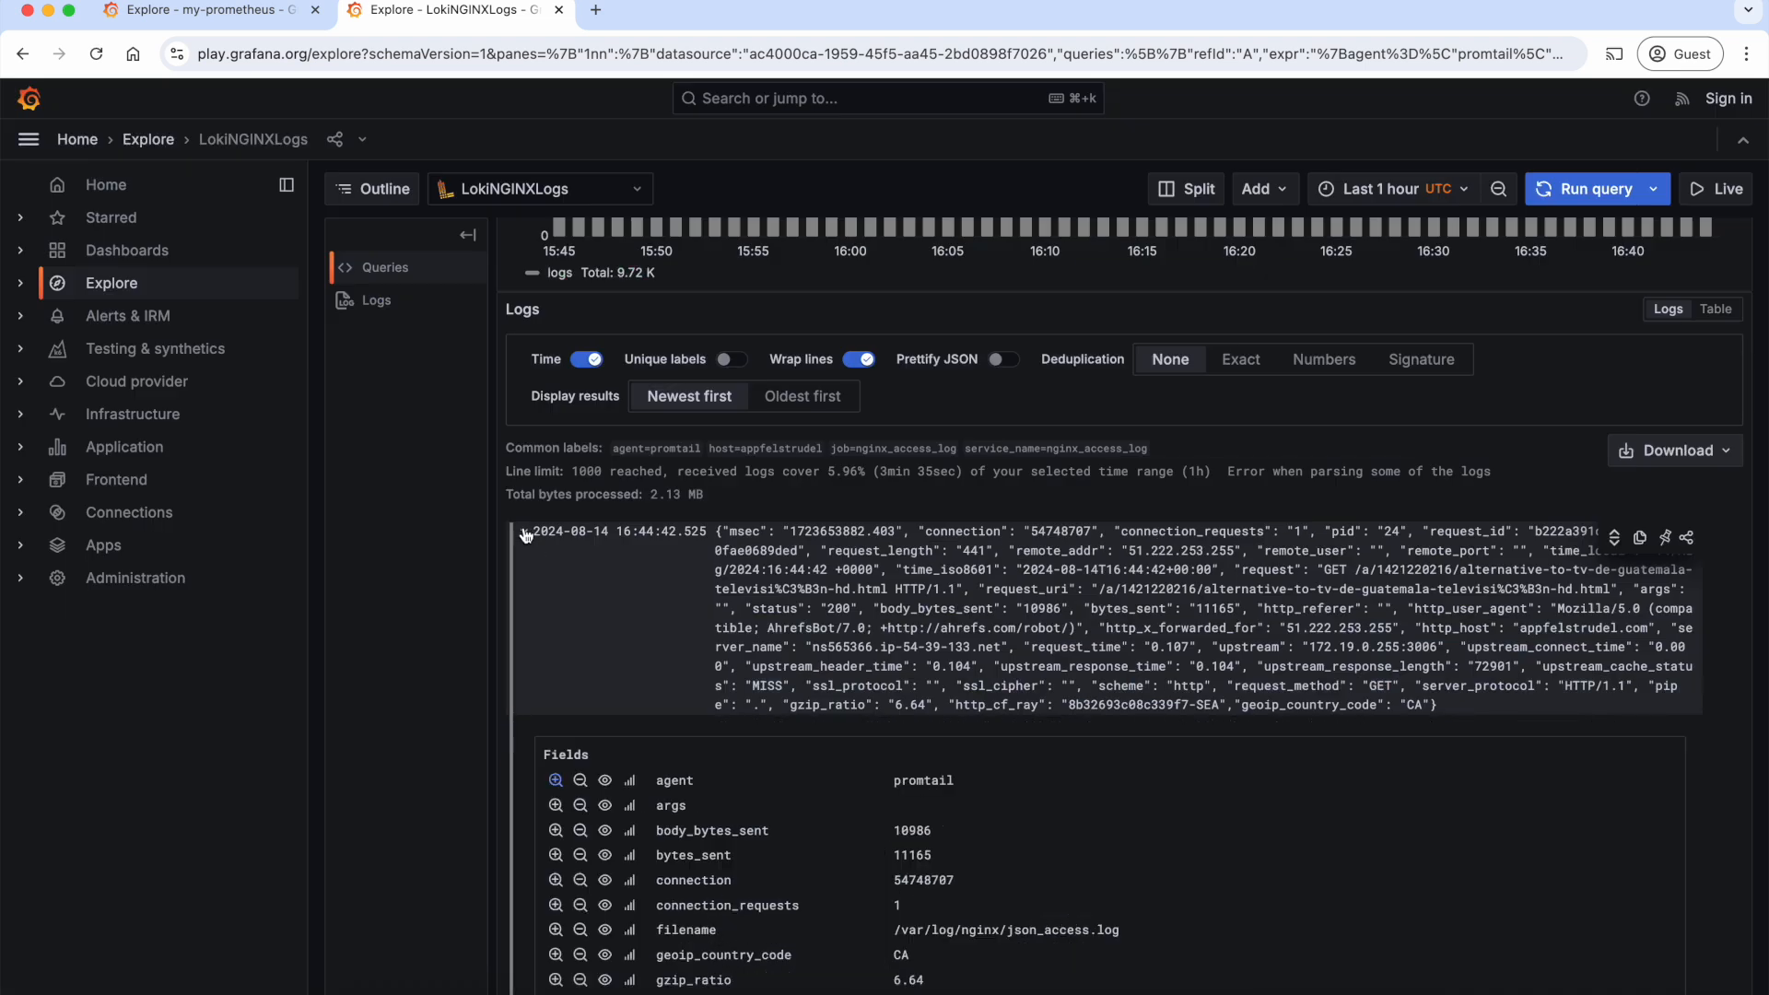